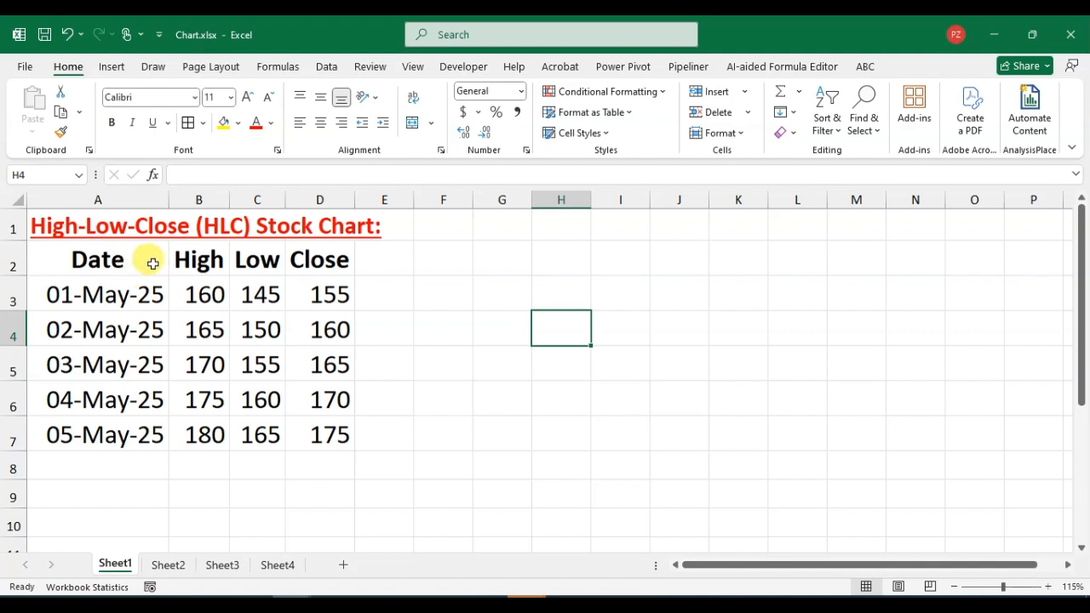
Insert a High-Low-Close stock chart from the Date, High, Low and Close data in A2:D7.
drag(107, 255, 316, 438)
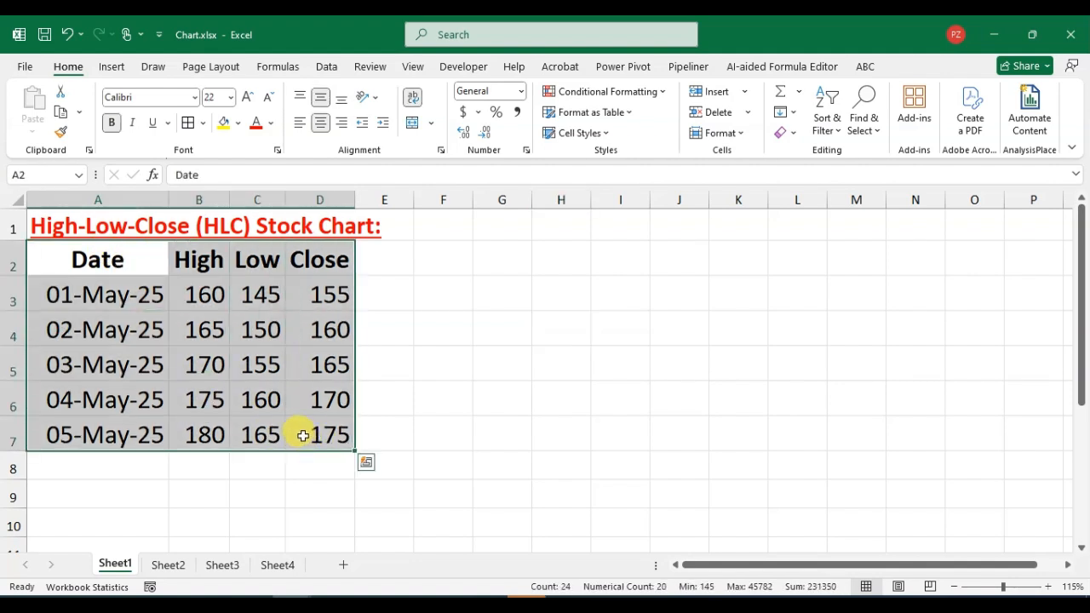
click(113, 69)
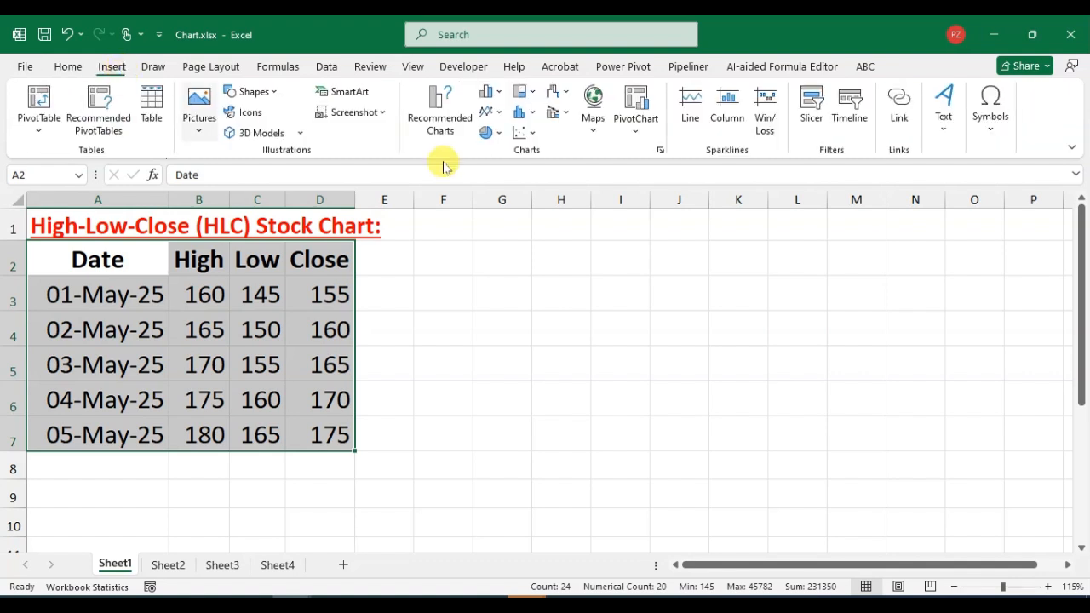
click(558, 94)
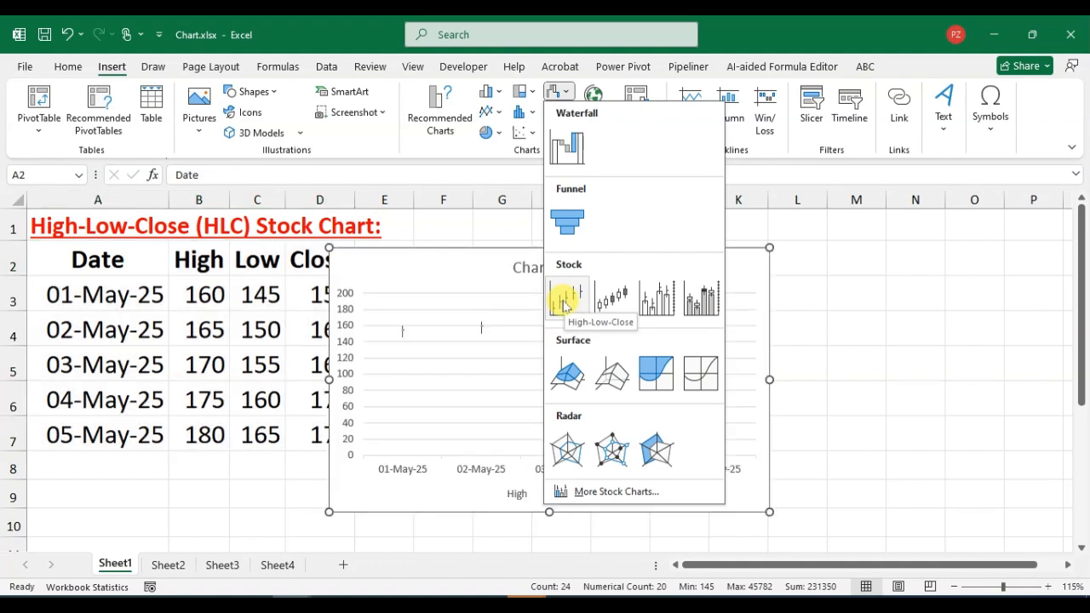
click(563, 305)
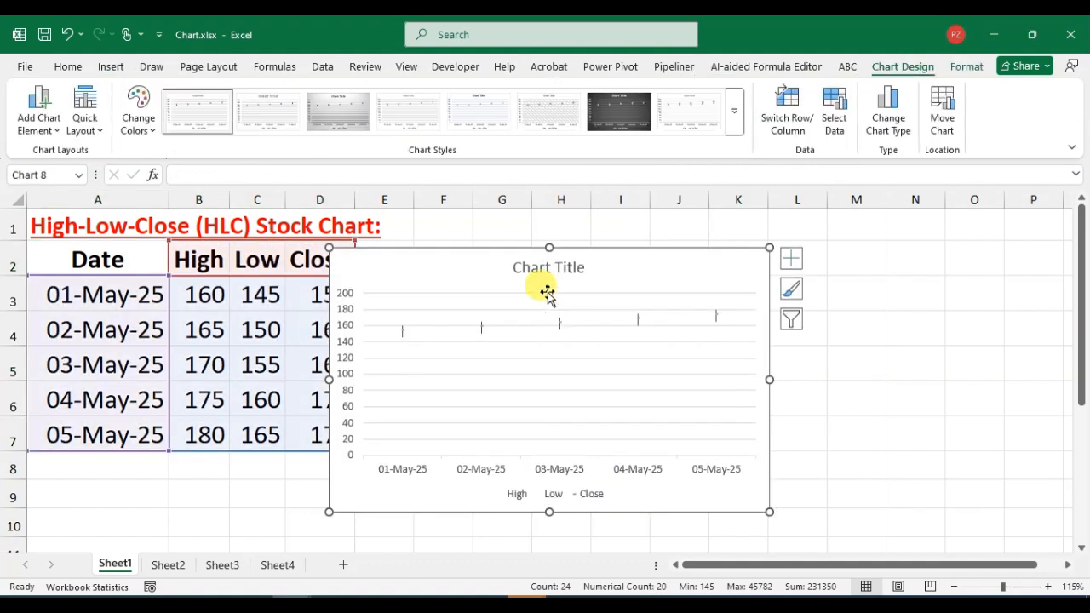
Move the stock chart clear of the data table and enlarge it across columns F to P.
drag(691, 284, 741, 277)
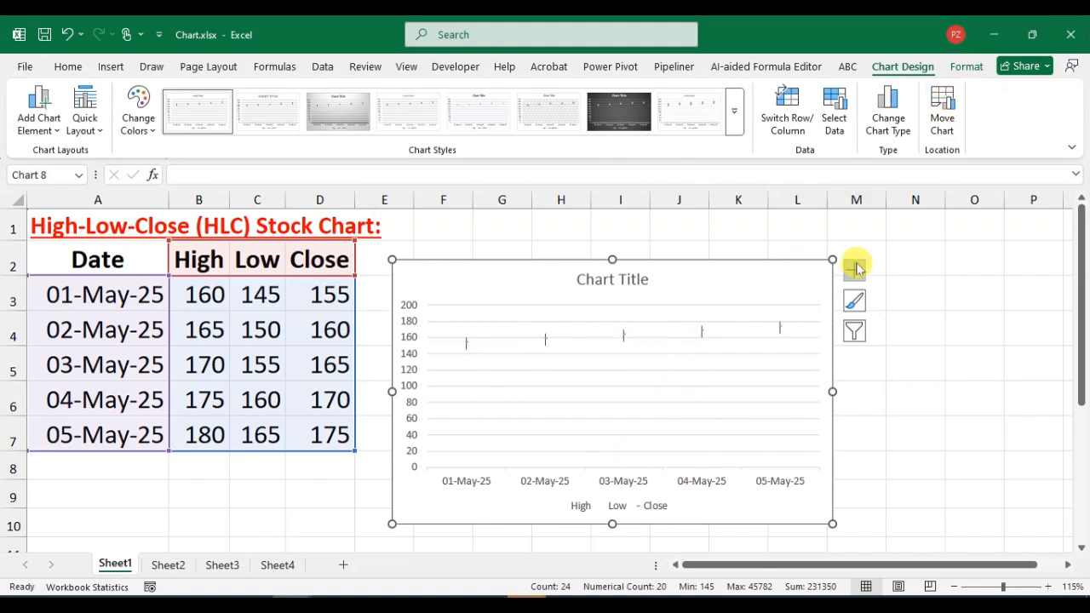
drag(833, 258, 844, 214)
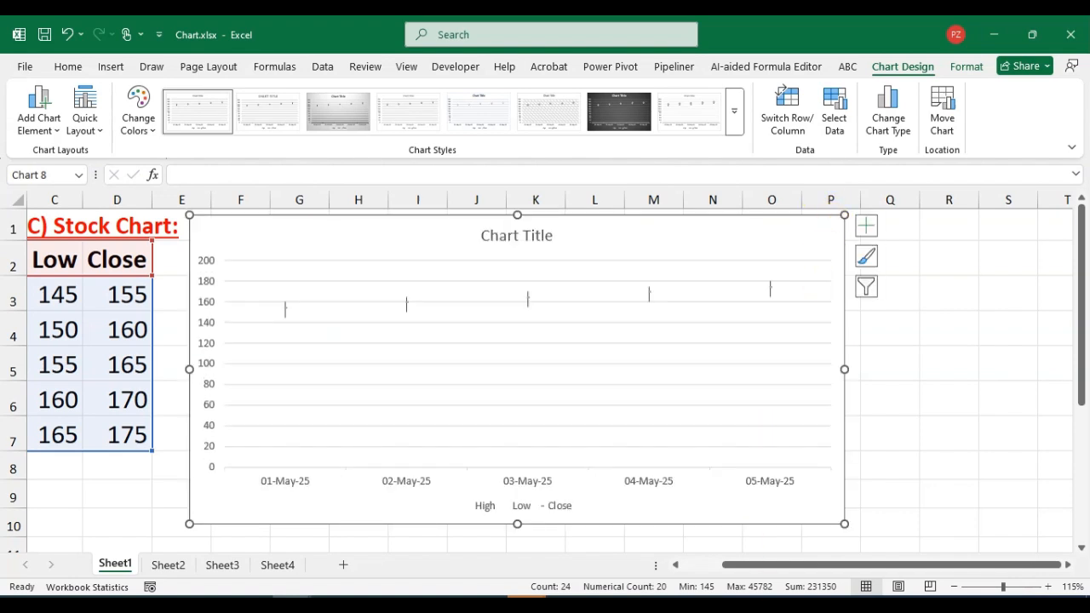
drag(791, 565, 734, 564)
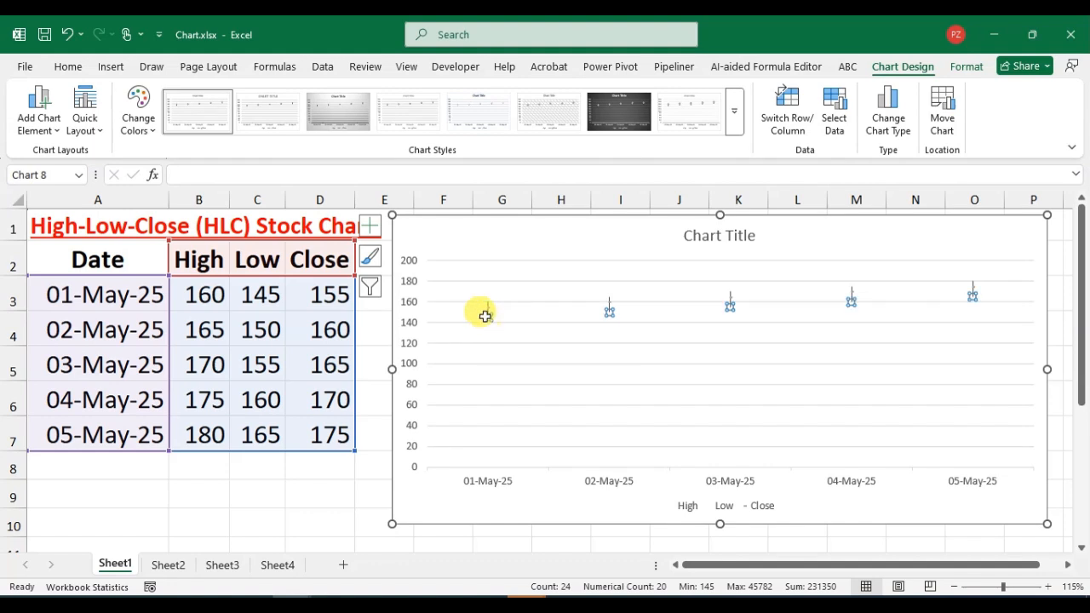
Compare the chart's 01-May-25 high, low and close points with their source cells in row 3.
click(486, 316)
click(490, 326)
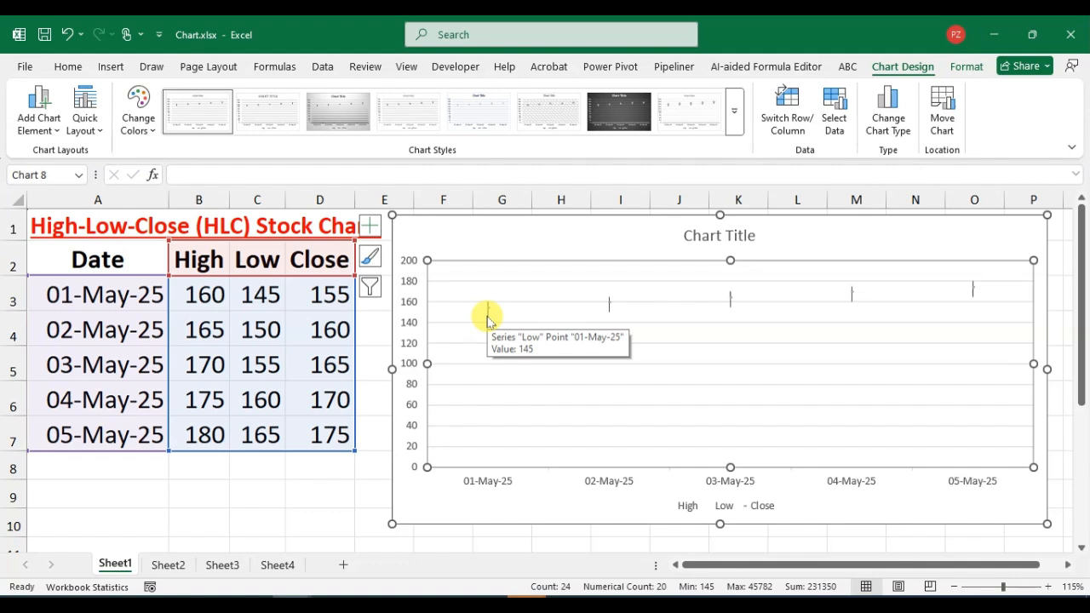
click(254, 286)
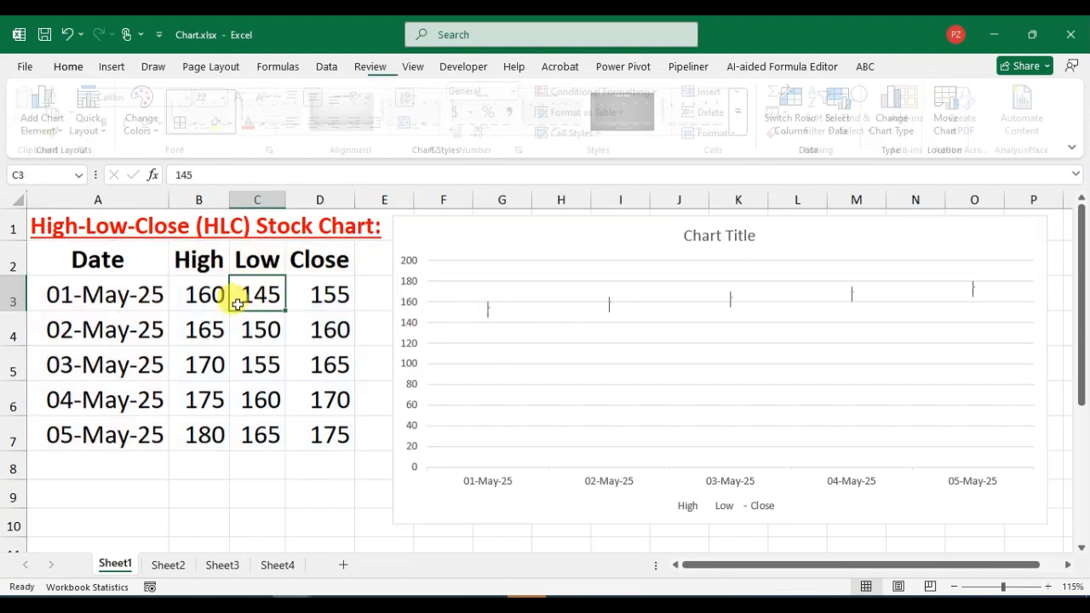
click(180, 296)
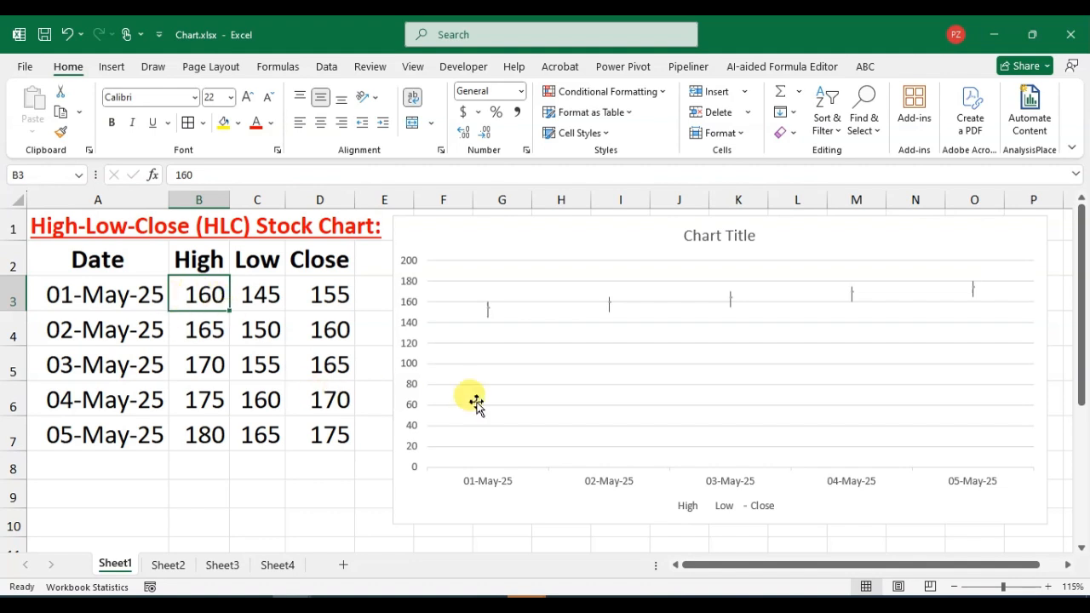
mouse_move(490, 307)
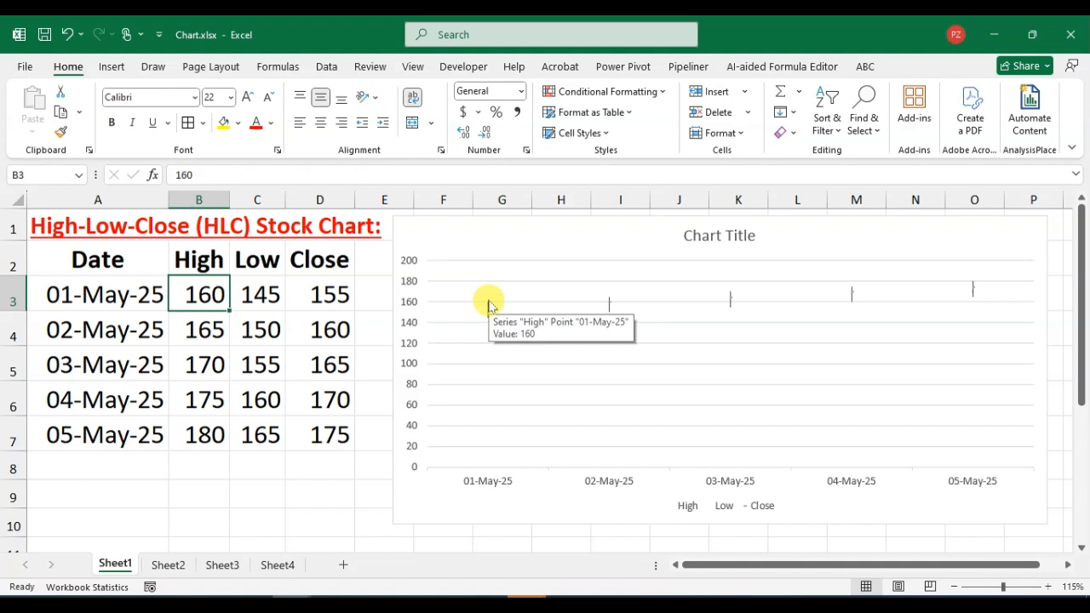
click(312, 294)
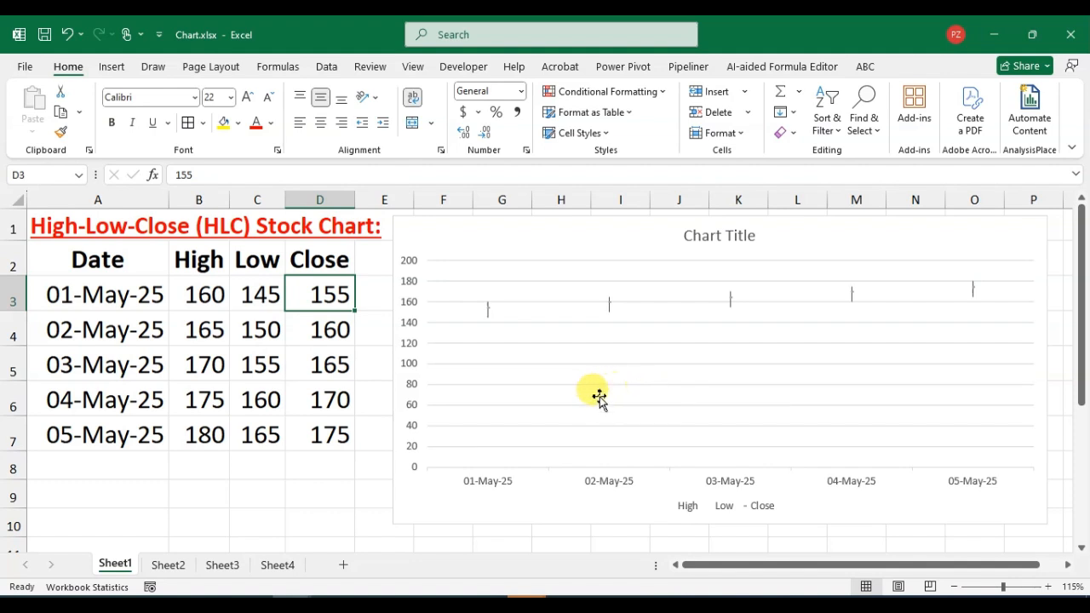
Examine the high-low lines and close markers of each date in the stock chart up close.
click(543, 335)
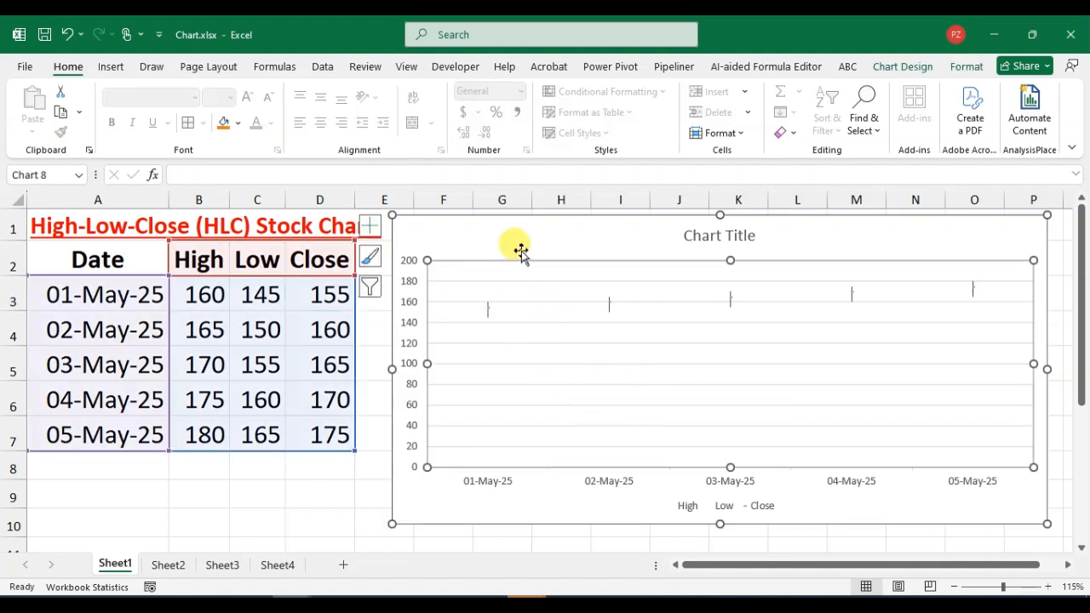
ctrl+scroll(534, 335, up, 4)
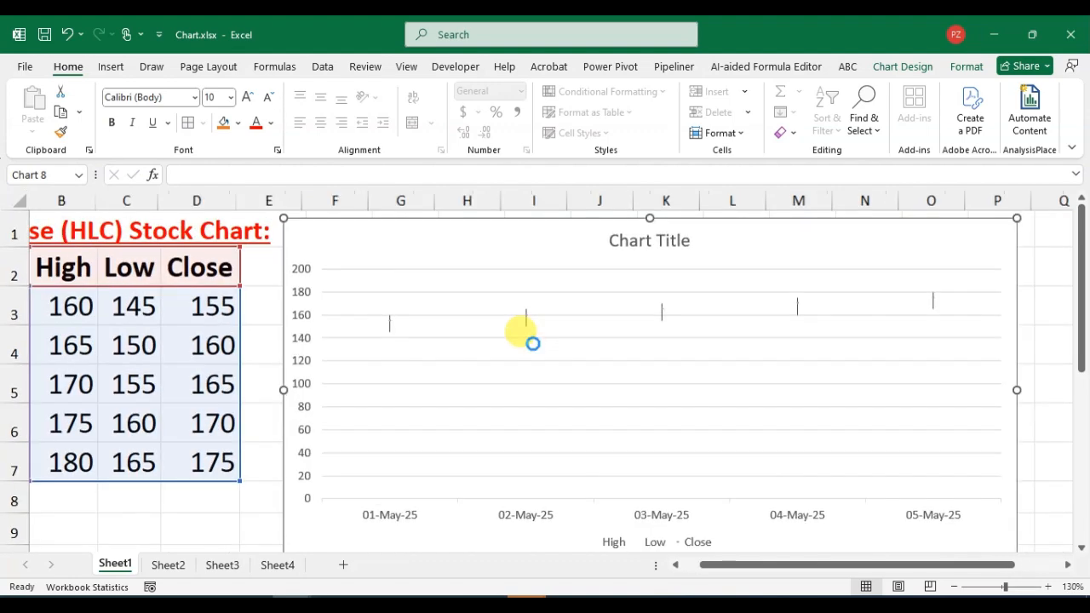
ctrl+scroll(477, 375, up, 1)
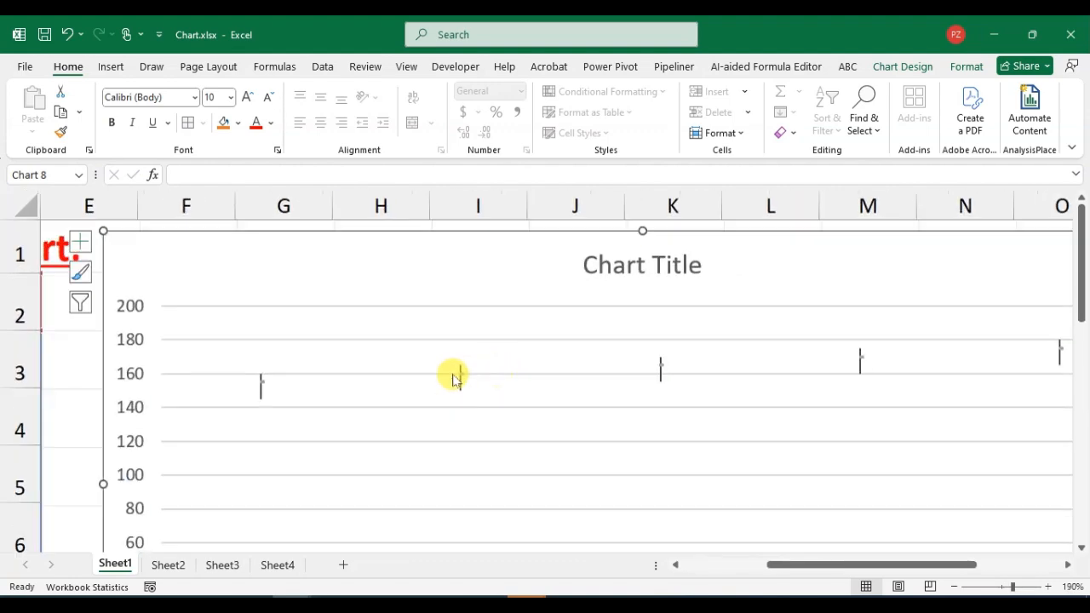
ctrl+scroll(272, 381, up, 4)
ctrl+scroll(432, 449, up, 1)
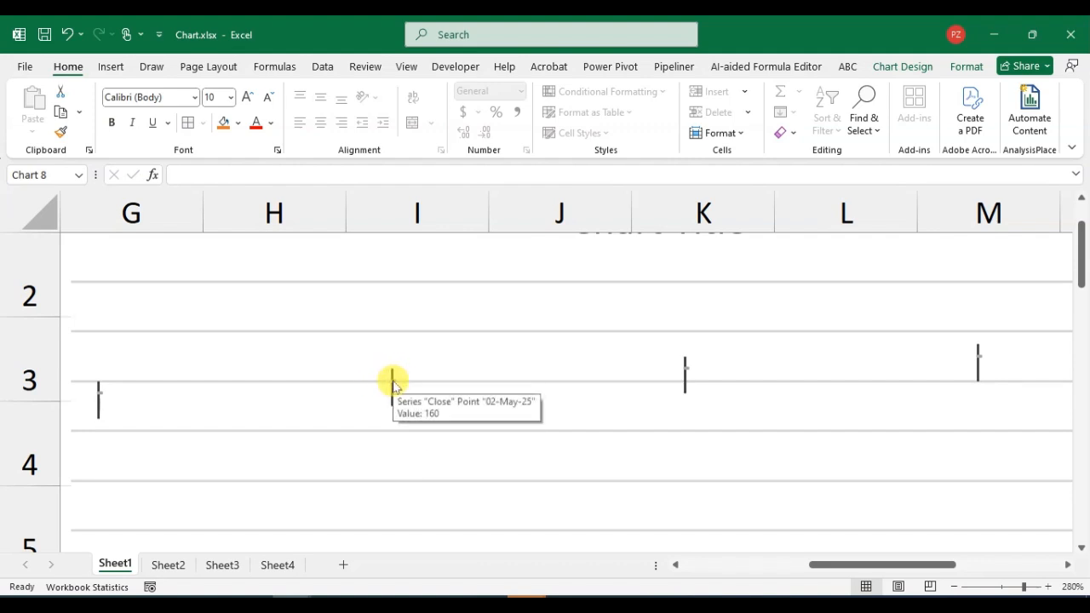
mouse_move(980, 359)
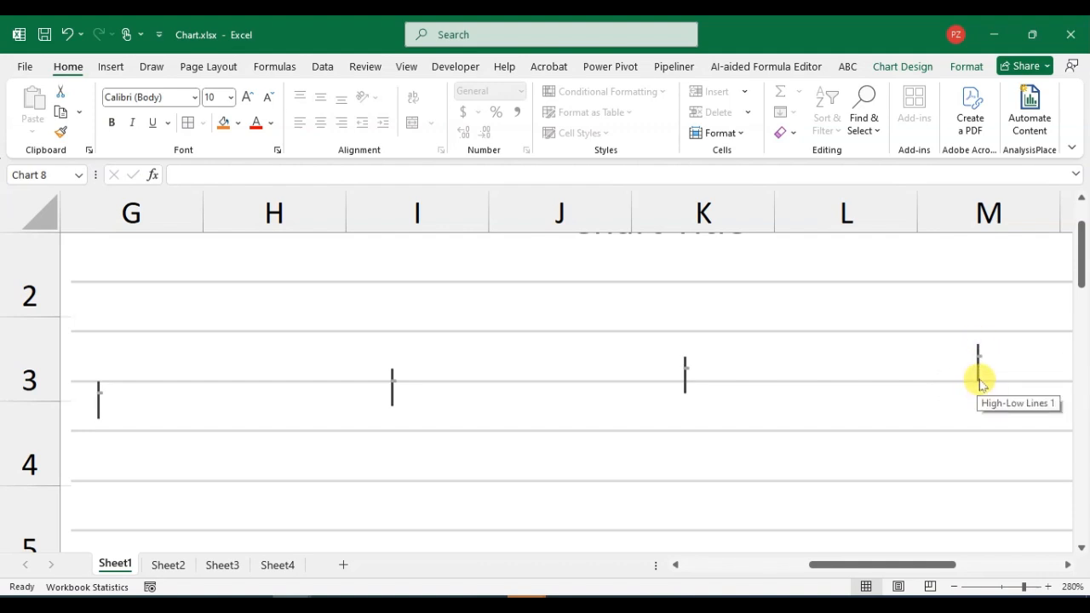
ctrl+scroll(773, 370, down, 7)
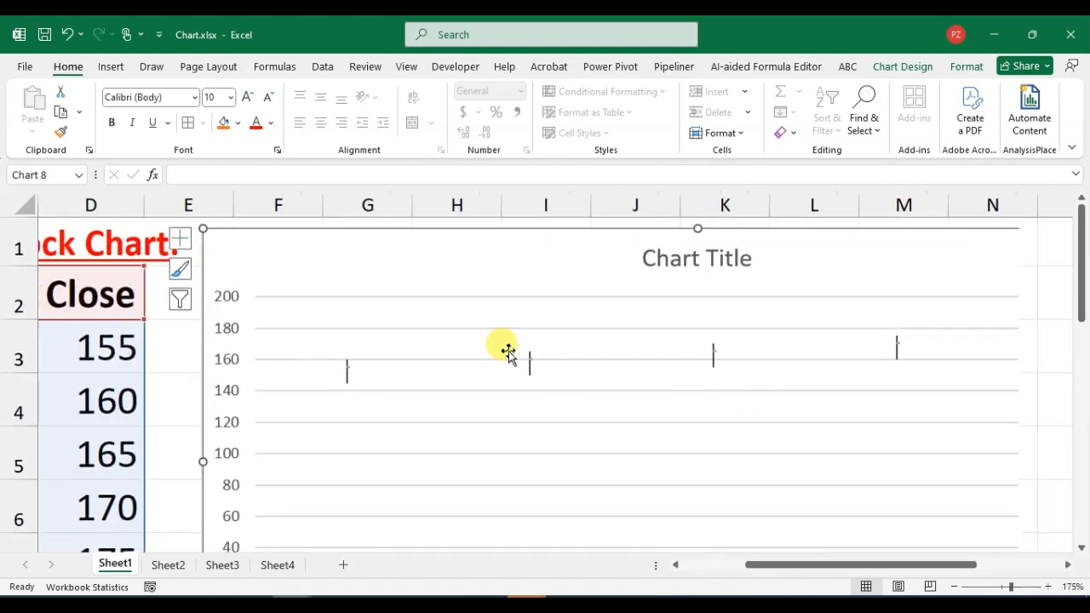
ctrl+scroll(508, 352, down, 4)
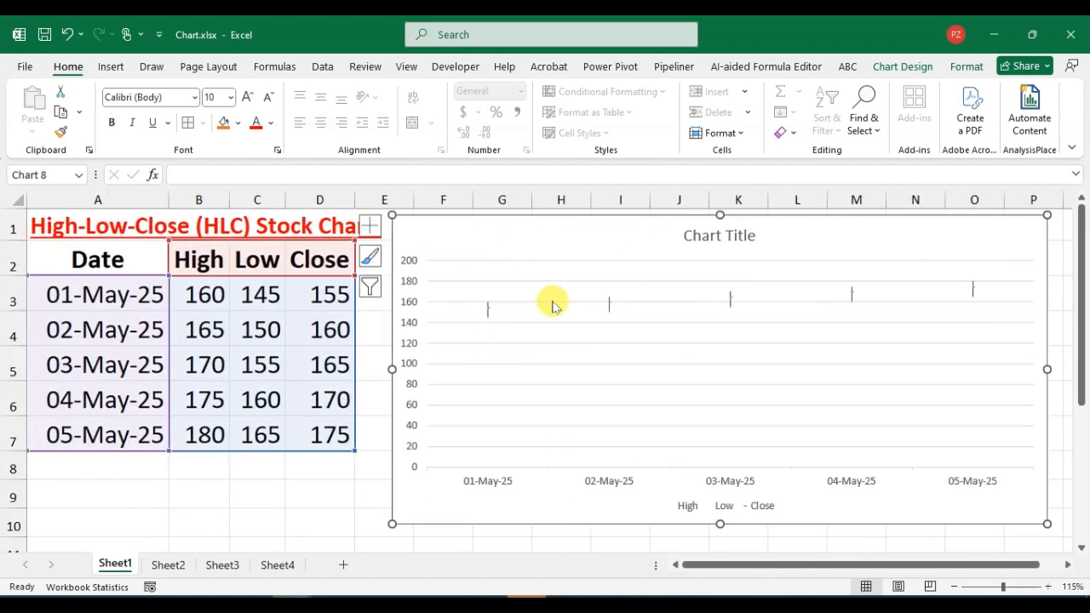
ctrl+scroll(644, 348, down, 1)
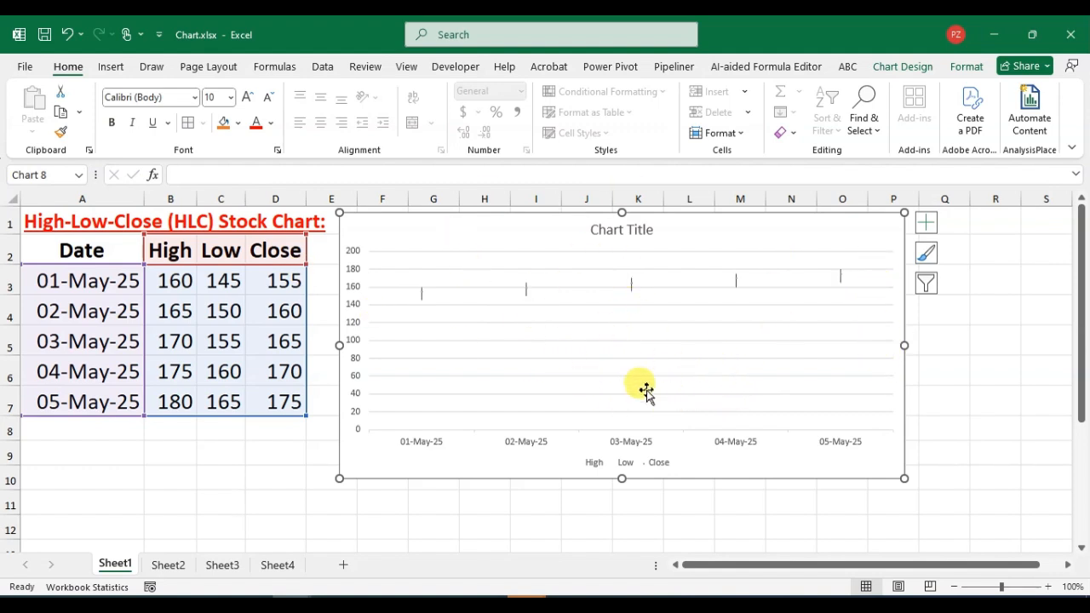
Apply the chart style with the dark background to the stock chart.
click(660, 344)
click(723, 234)
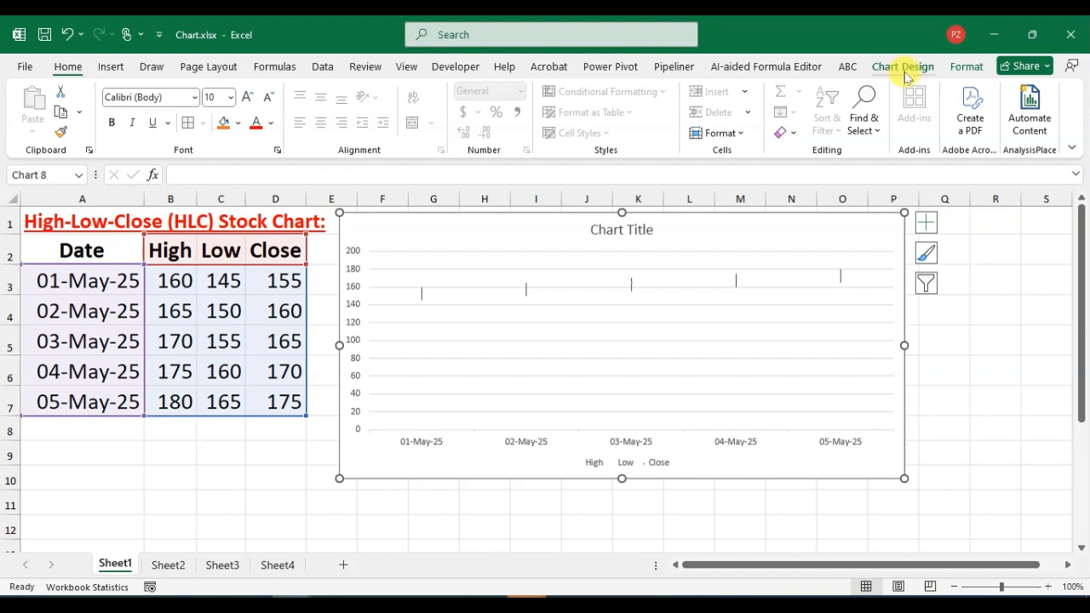
click(903, 68)
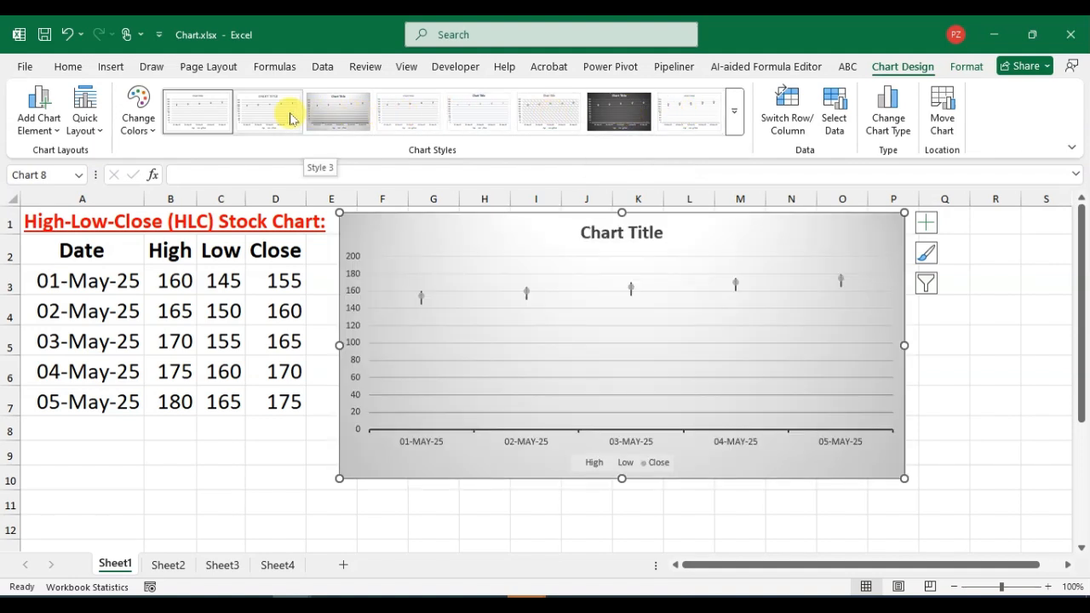
click(603, 110)
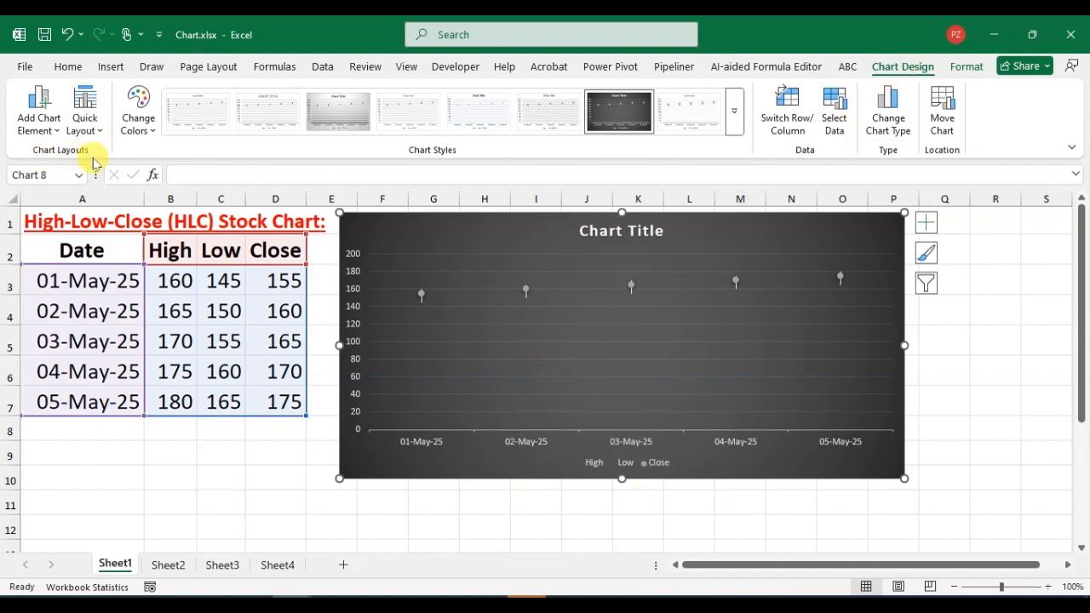
Apply the quick layout with a data table beneath the plot and shift the chart slightly down and to the right.
click(94, 128)
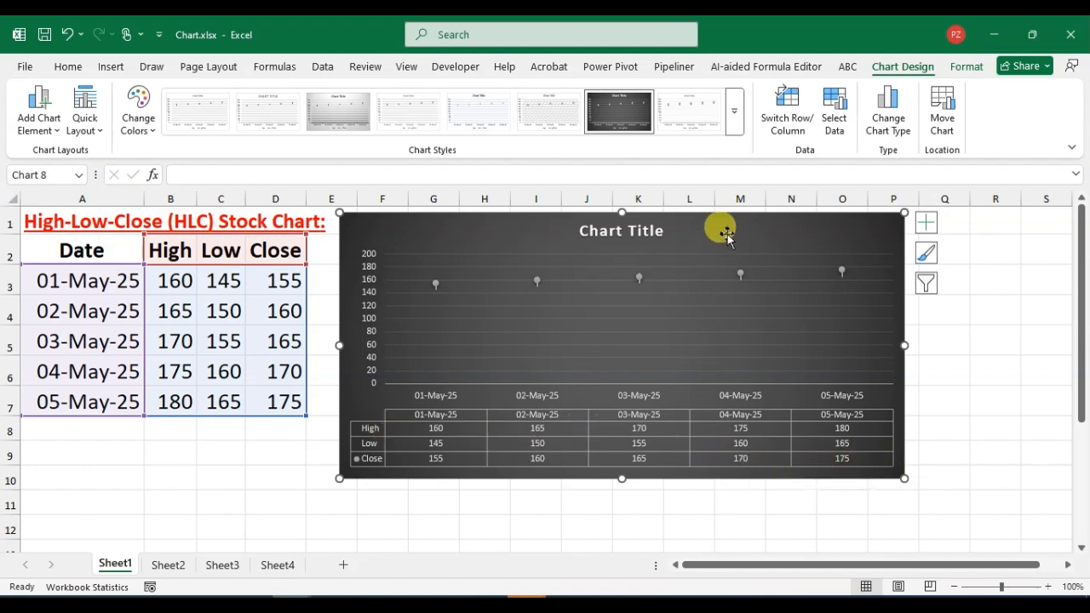
drag(720, 226, 754, 256)
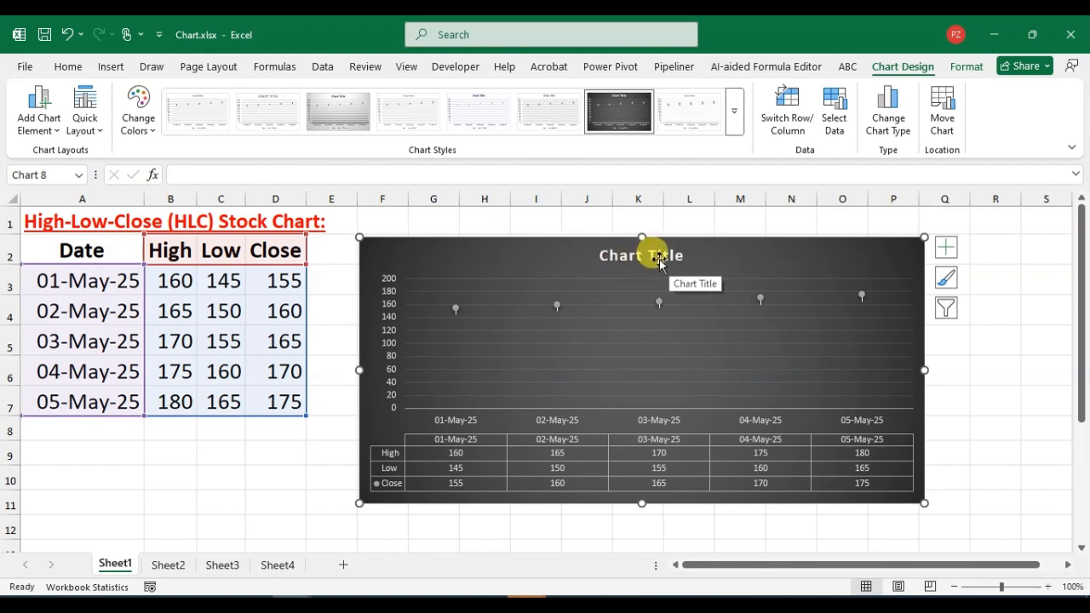
Replace the placeholder chart title with "High-Low-Close (HLC) Stock Chart".
click(671, 259)
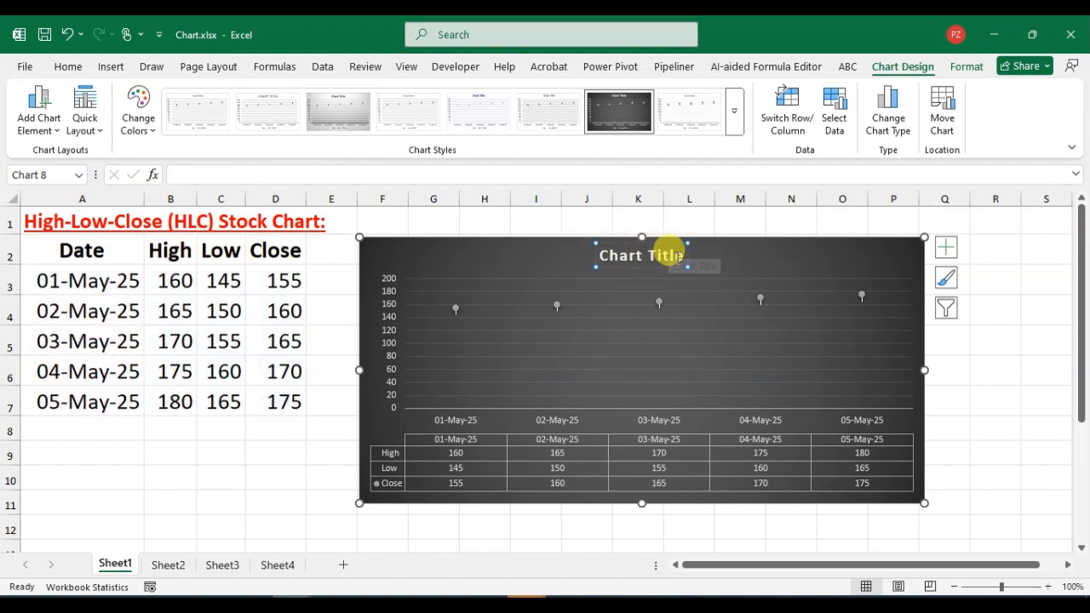
click(675, 258)
key(BackSpace)
key(BackSpace)
key(BackSpace)
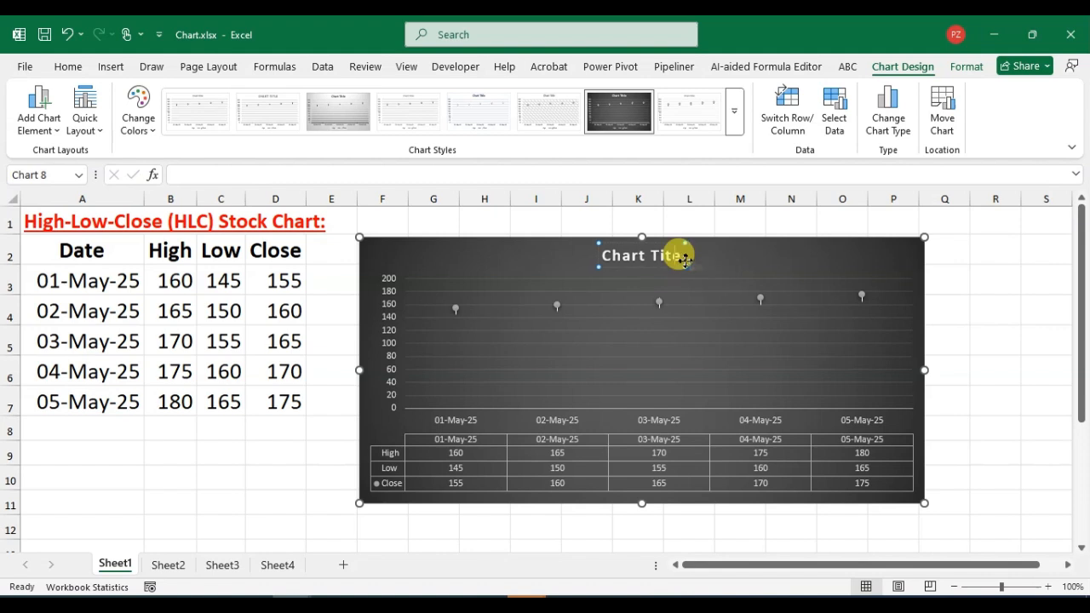
key(BackSpace)
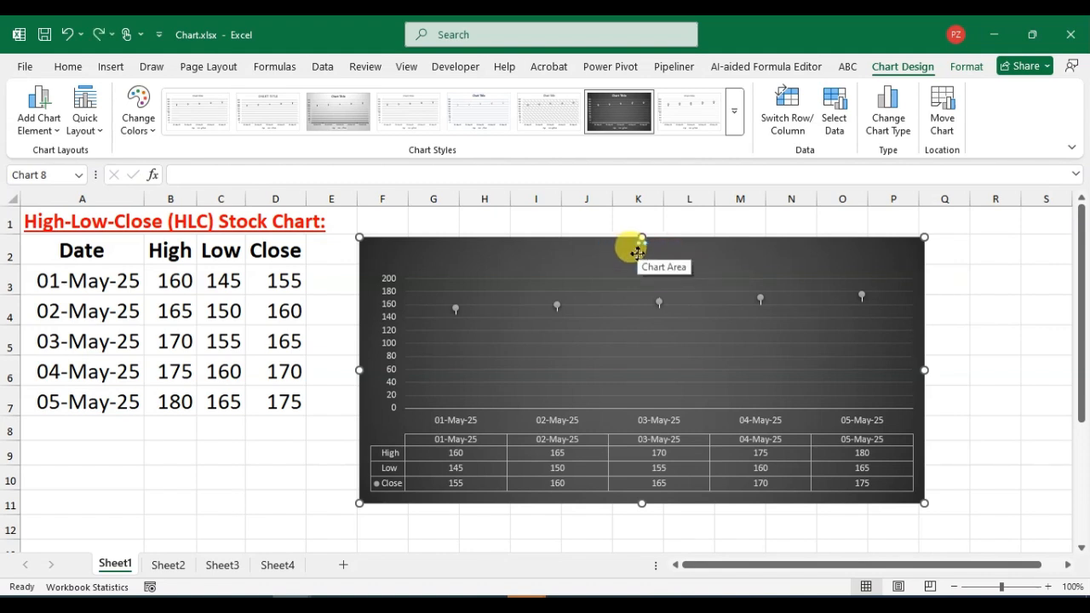
text(High-Low-Close (HLC) Stock Char)
click(840, 267)
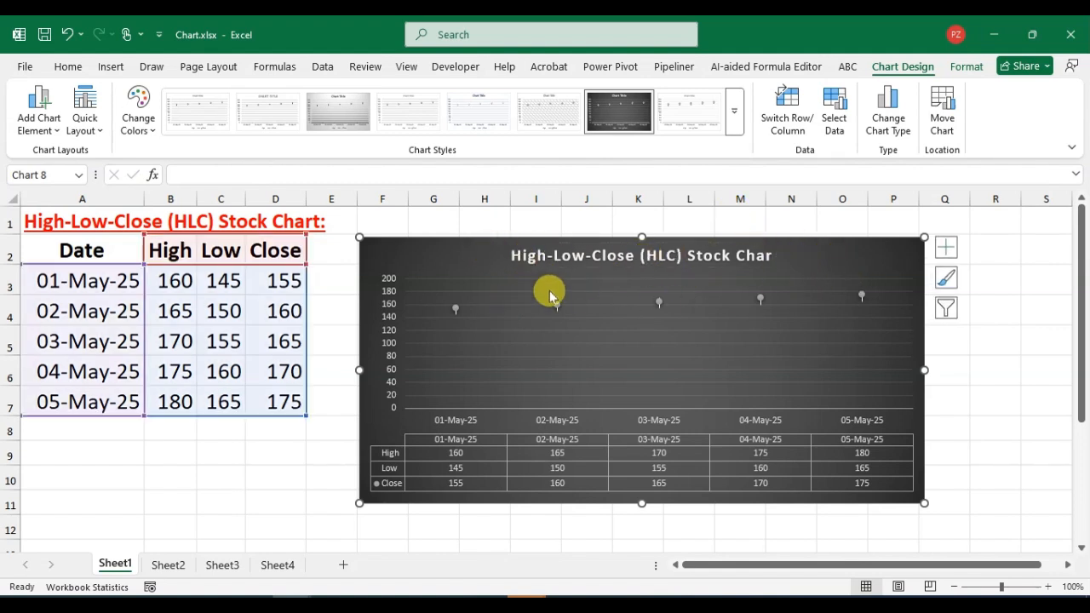
click(767, 256)
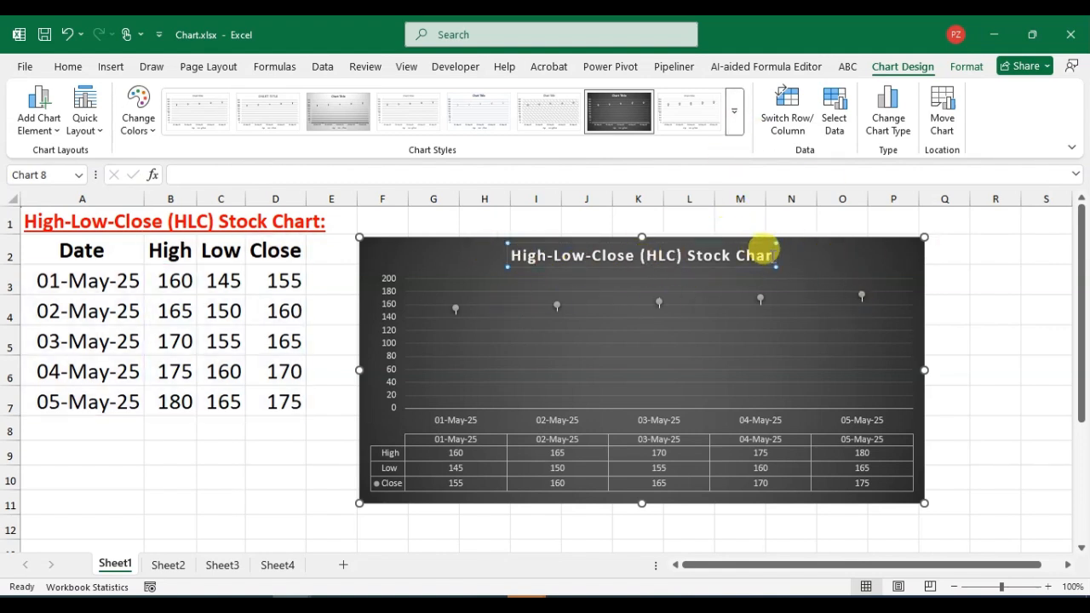
double_click(763, 256)
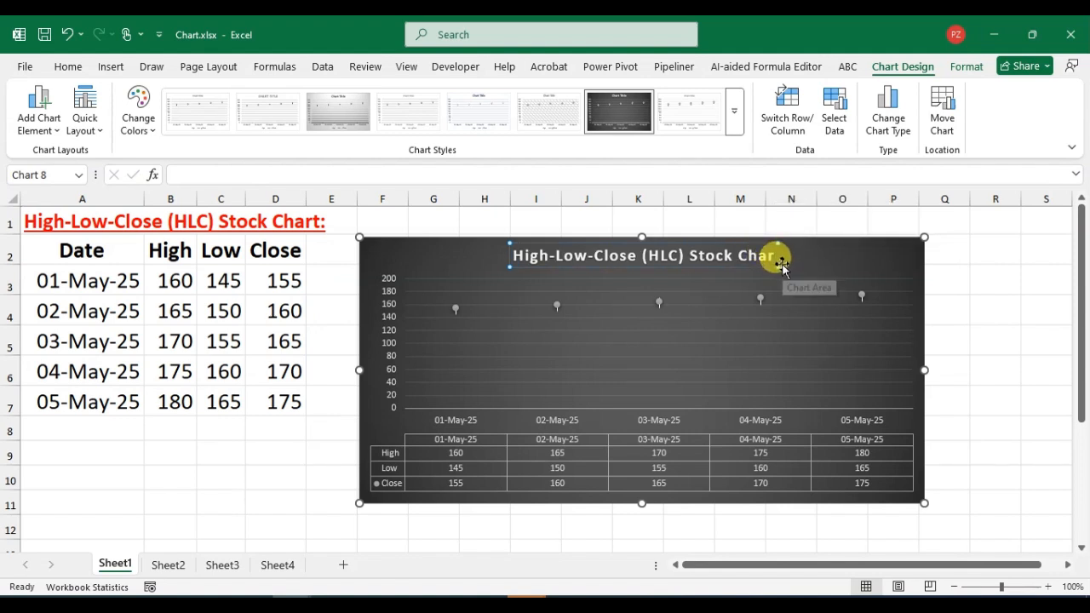
text(t)
click(949, 347)
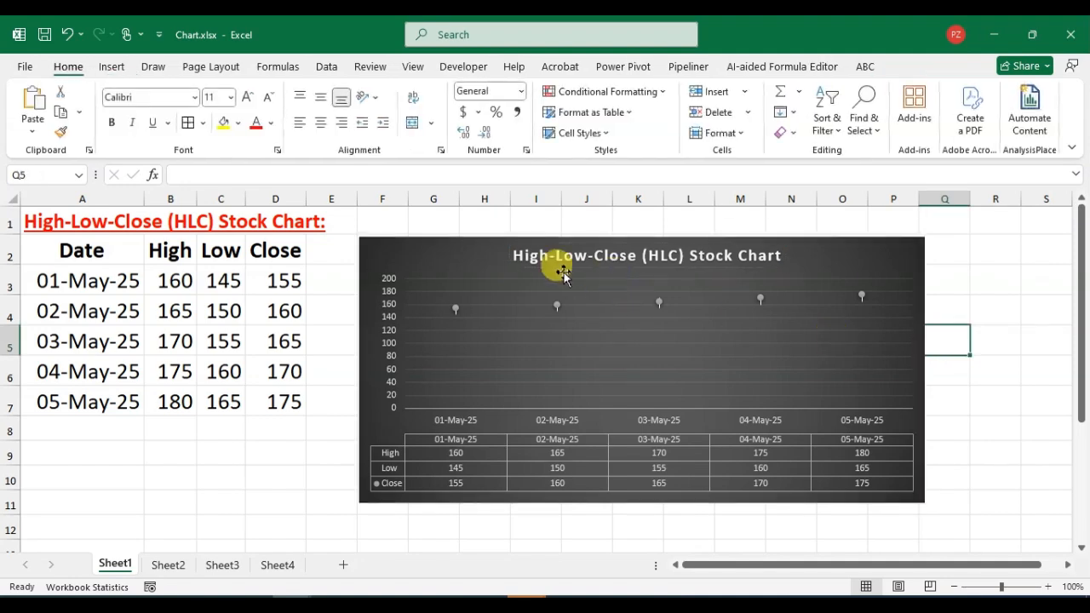
Set the chart title's font style to Bold Italic and its size to 17.4.
right_click(642, 256)
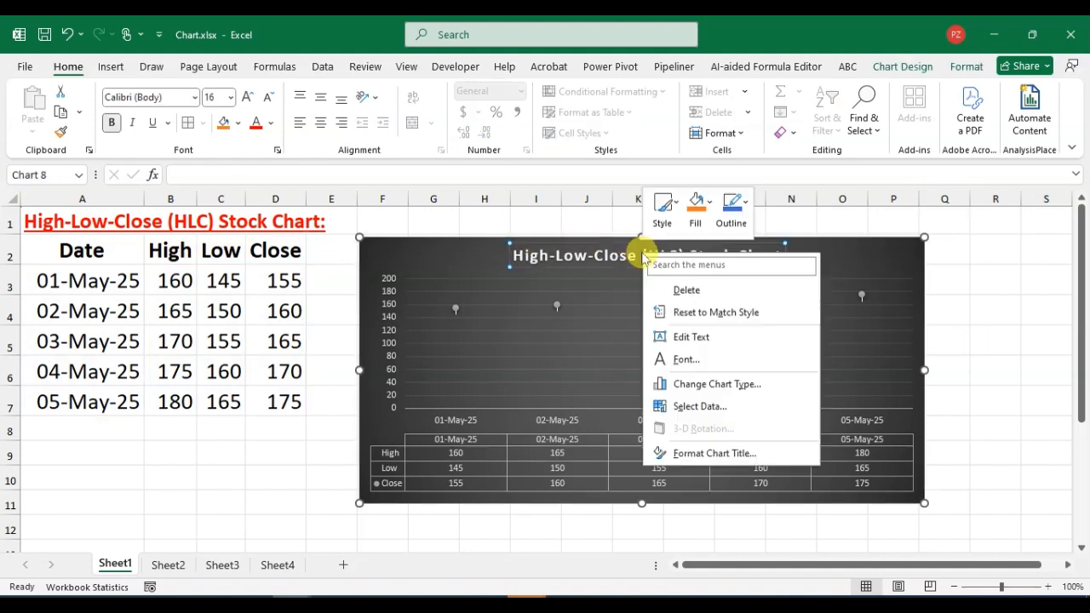
click(681, 365)
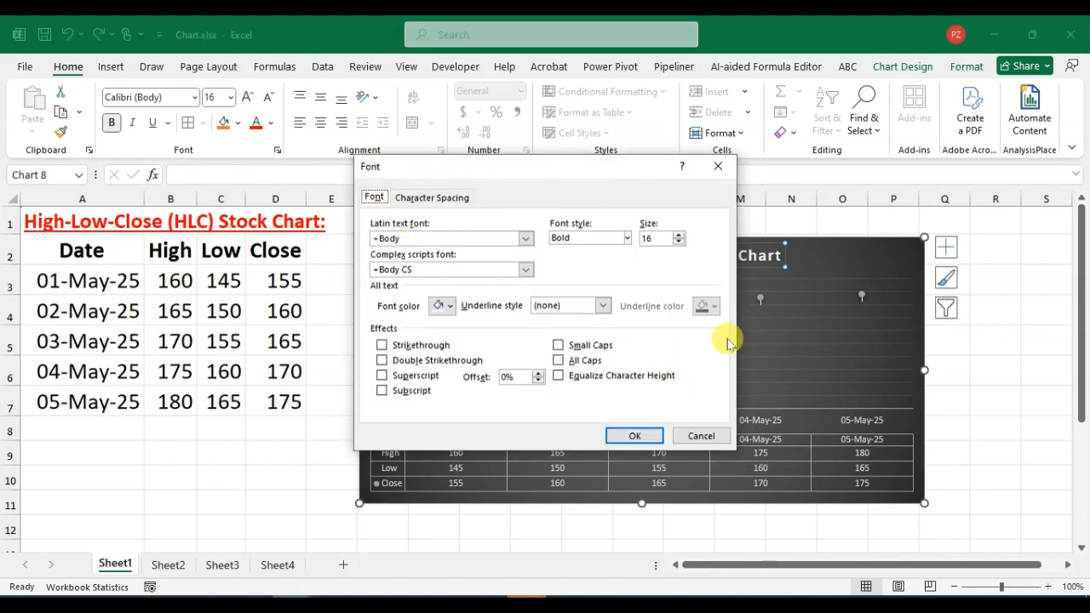
click(627, 239)
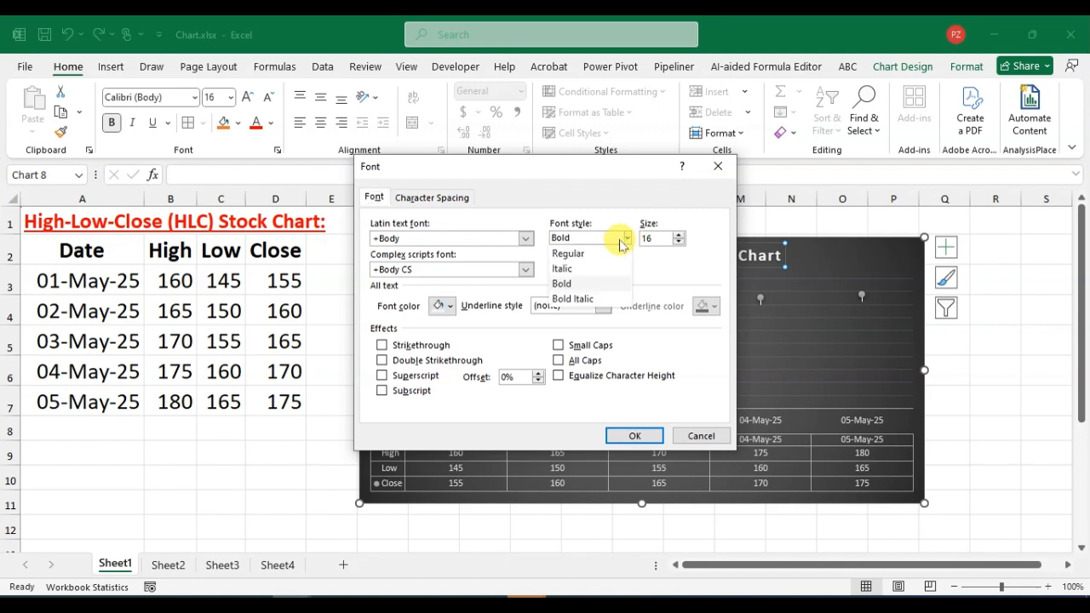
click(586, 299)
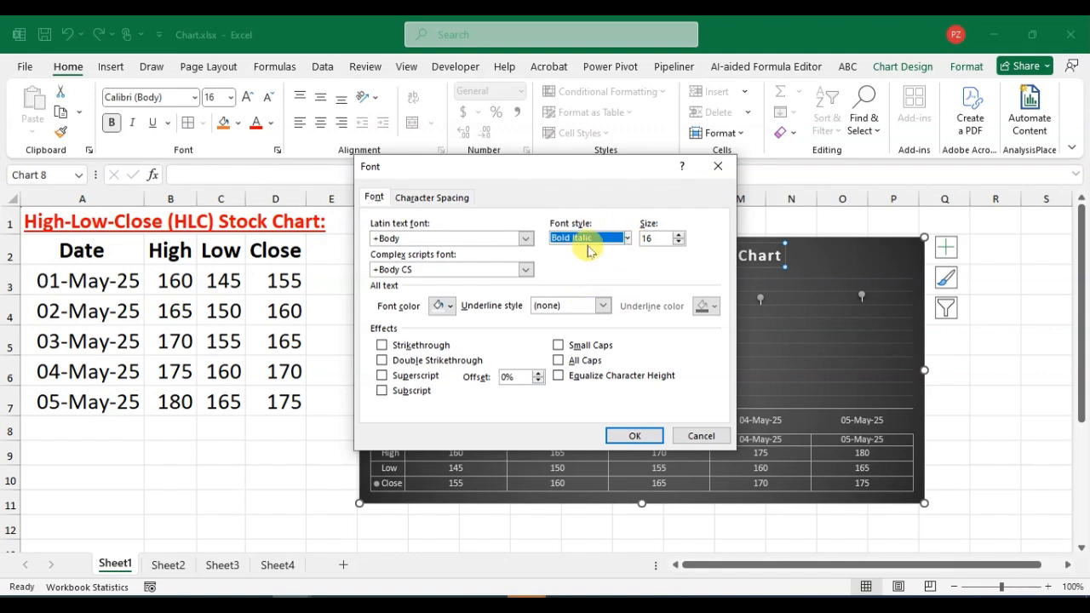
click(680, 236)
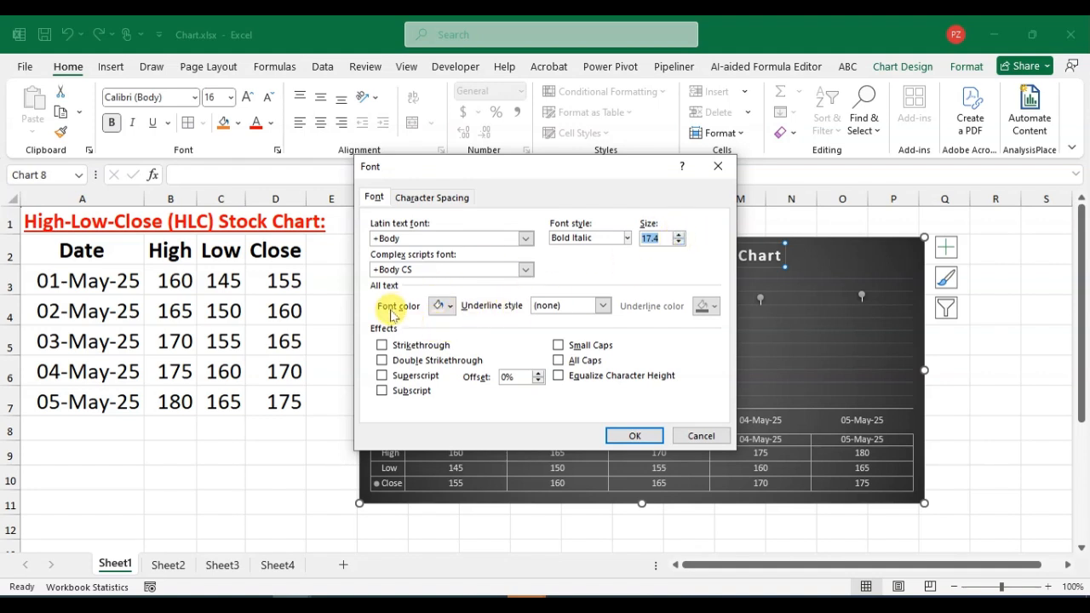
Set the chart title's font color to standard yellow.
click(449, 306)
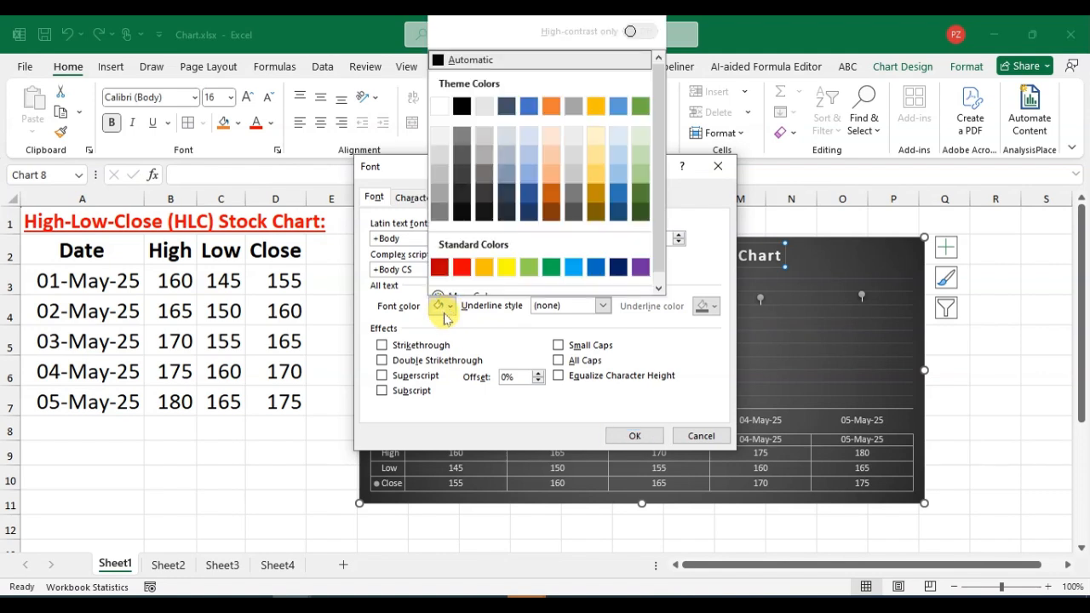
click(440, 268)
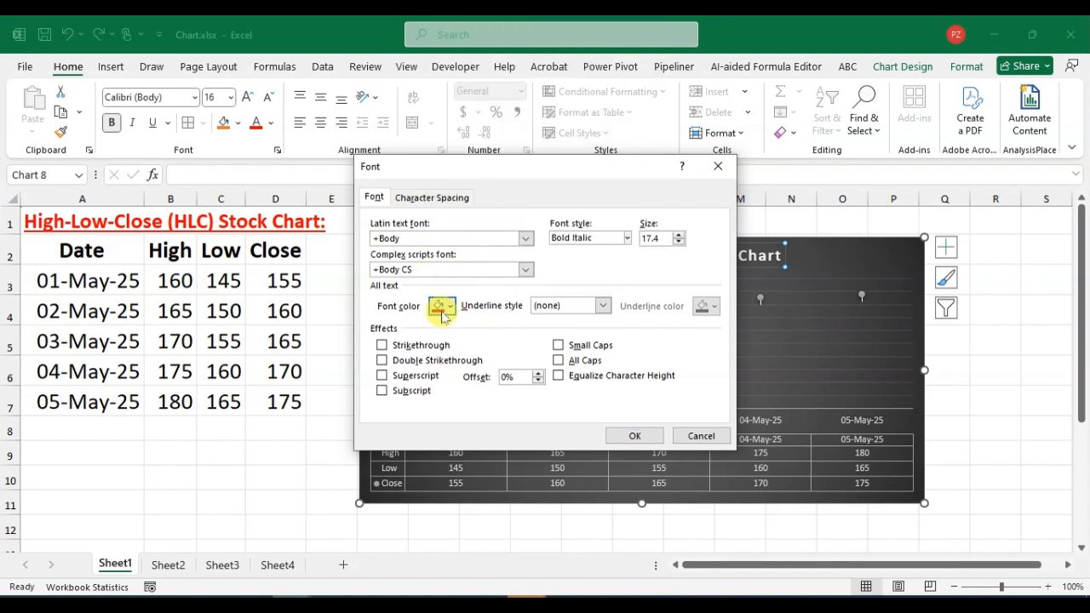
click(442, 306)
click(506, 267)
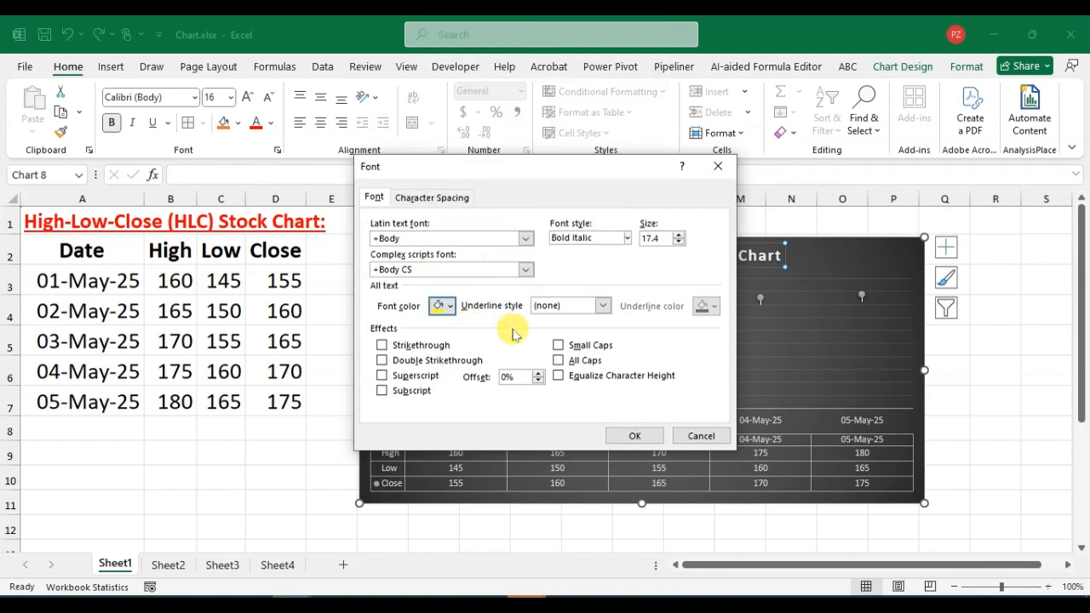
Give the chart title a wavy double underline in dark blue and apply the font settings.
click(600, 305)
scroll(579, 392, down, 5)
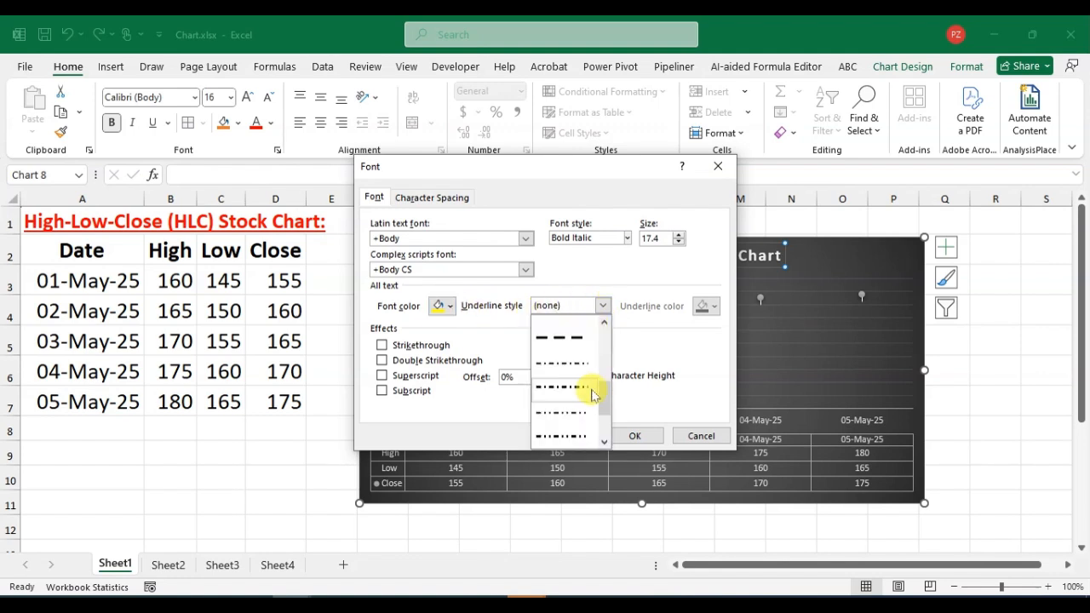
click(565, 431)
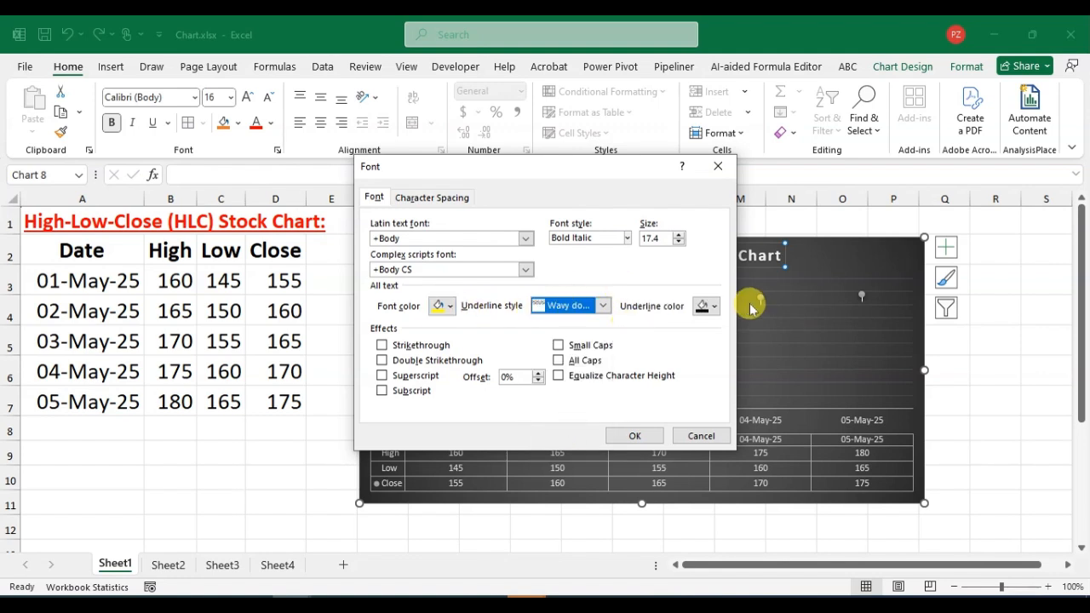
click(711, 308)
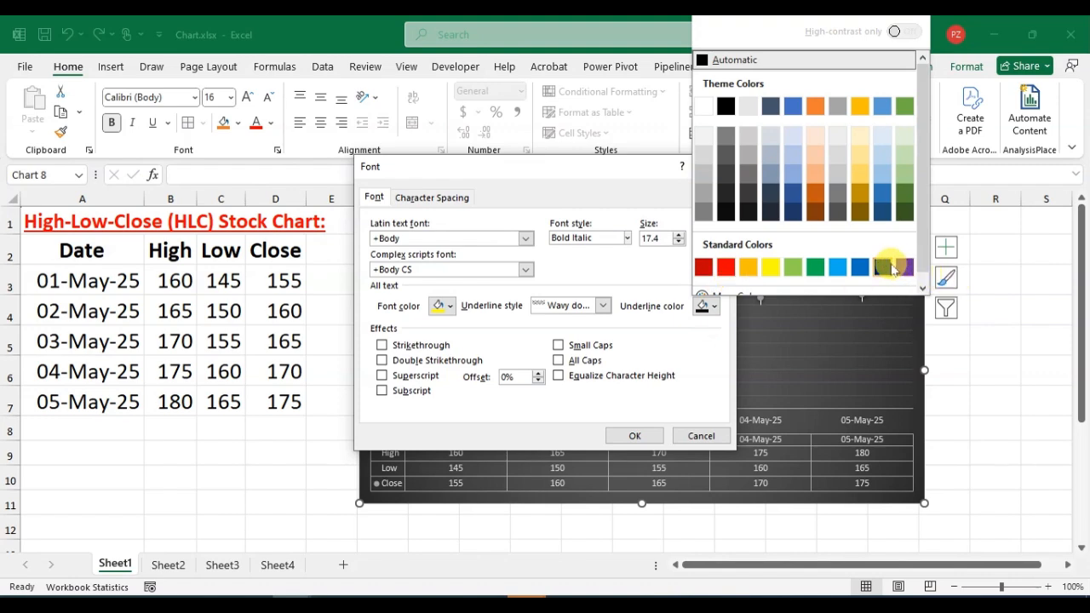
click(888, 268)
click(634, 436)
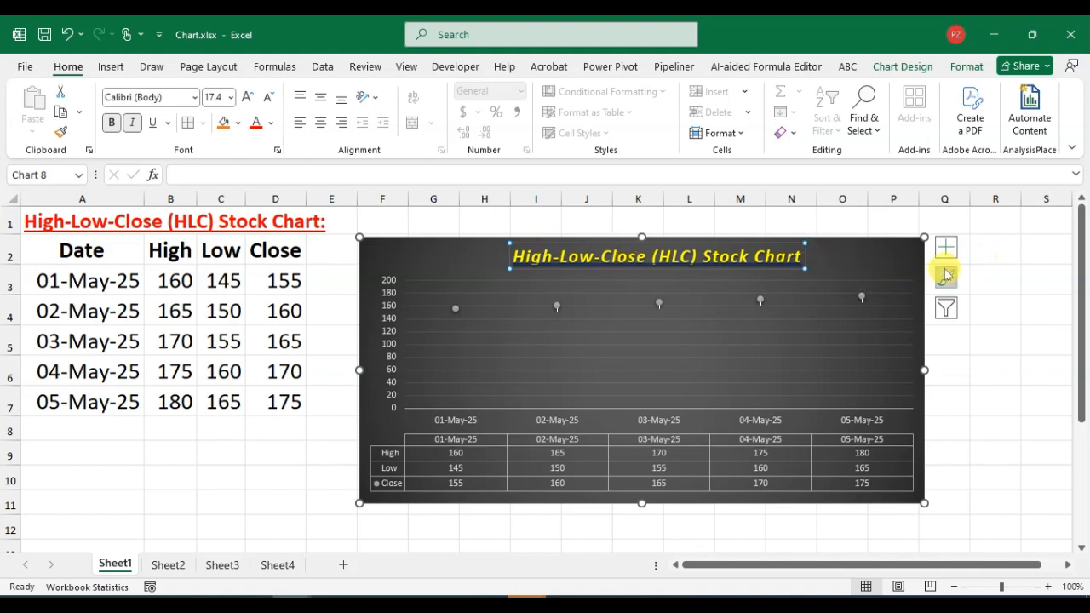
Move the stock chart from Sheet1 into Sheet3 as an object and check both sheets.
click(830, 261)
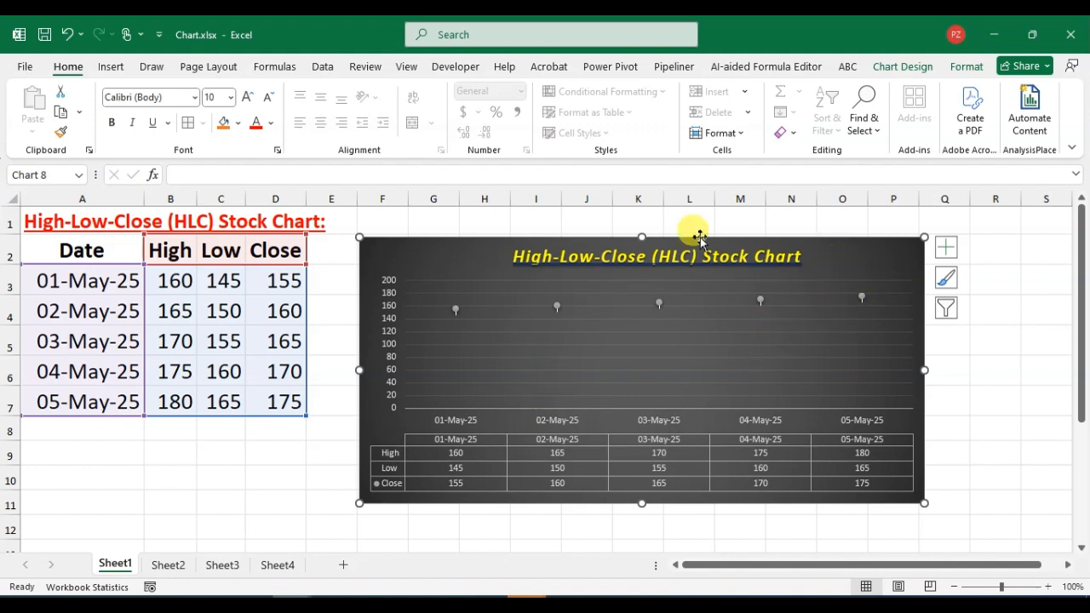
click(927, 68)
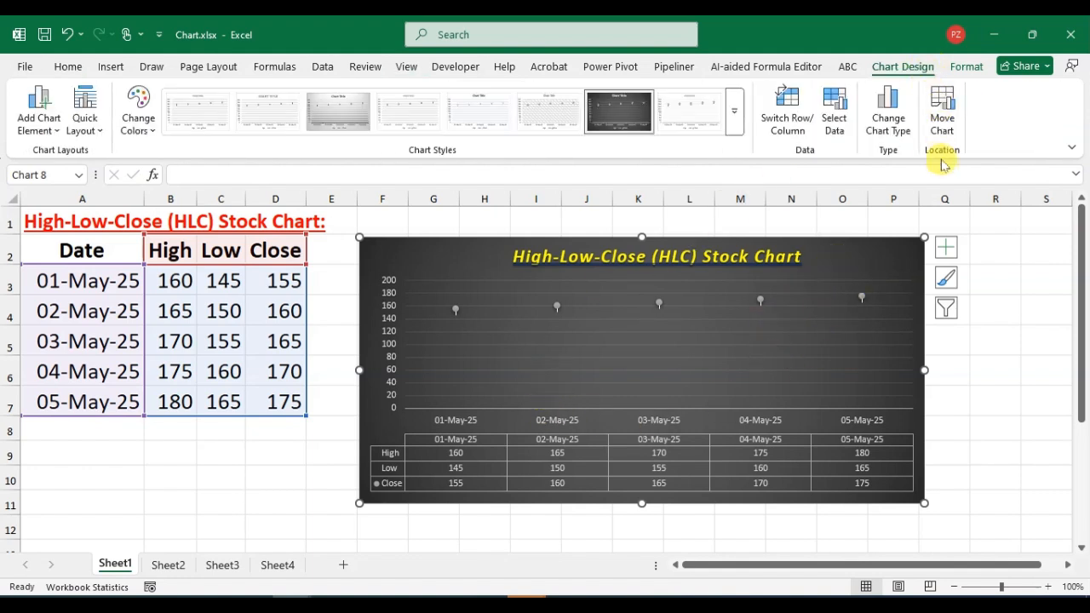
click(946, 128)
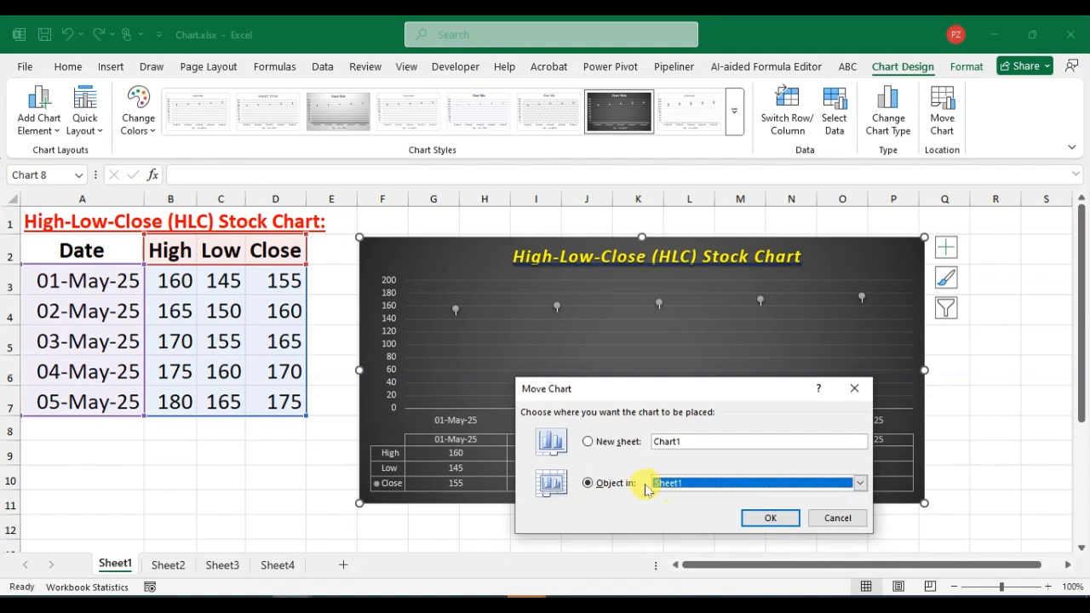
click(860, 484)
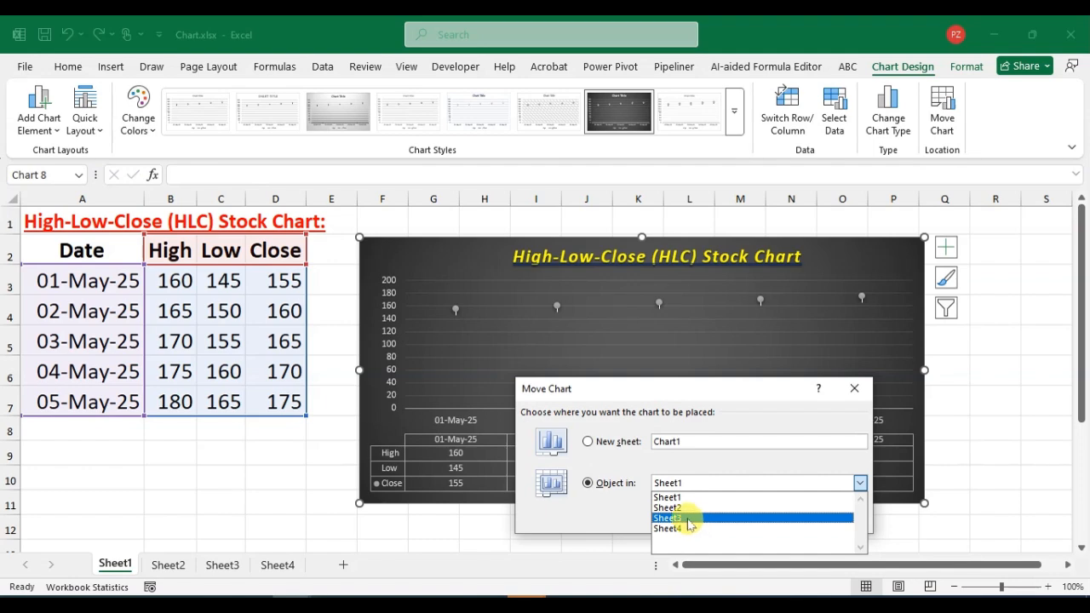
click(679, 520)
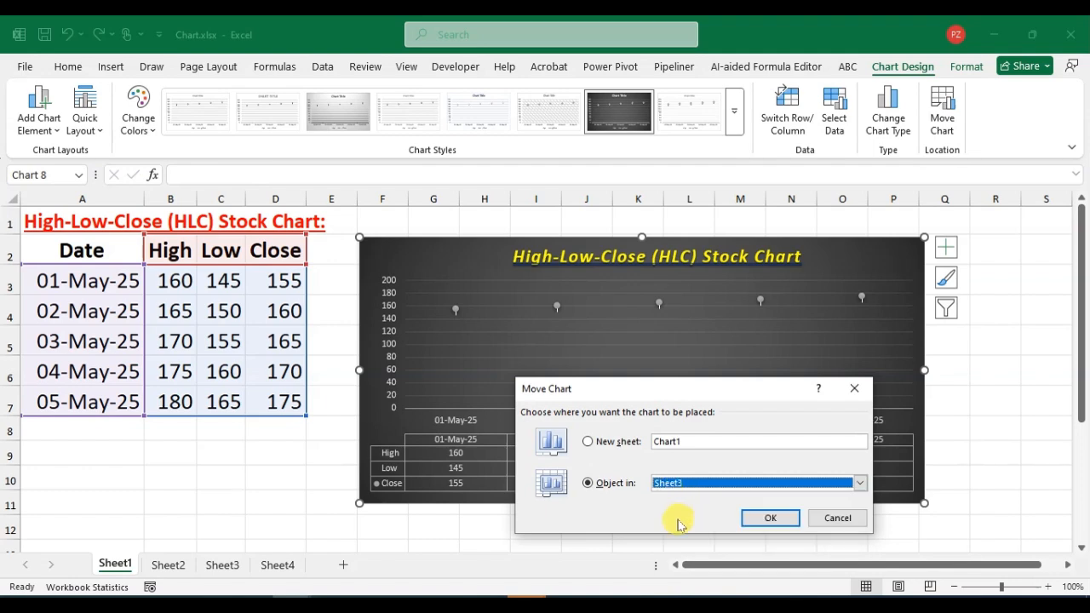
click(769, 516)
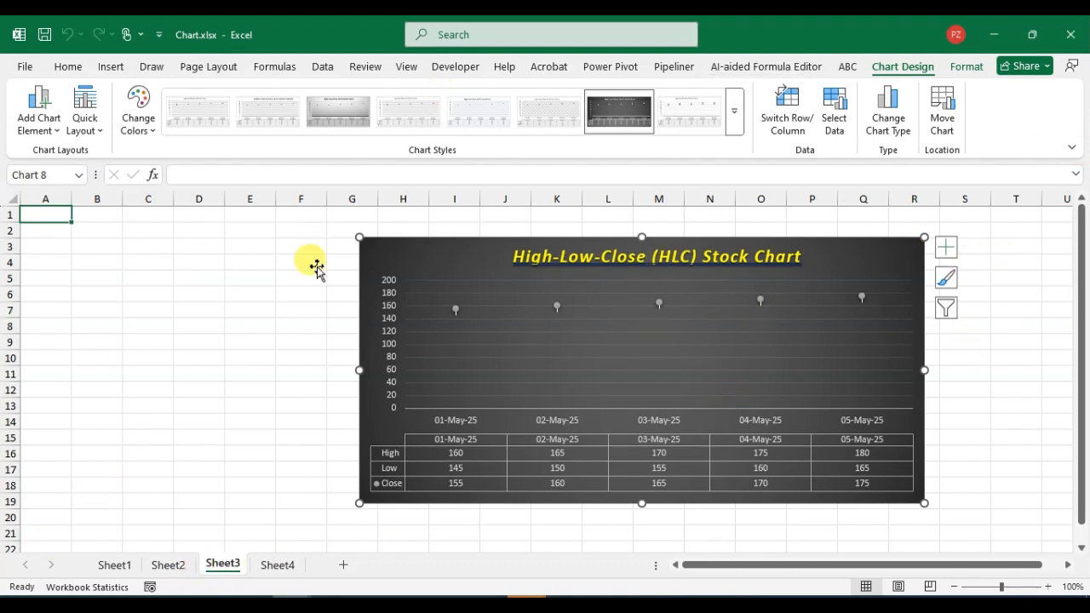
click(120, 567)
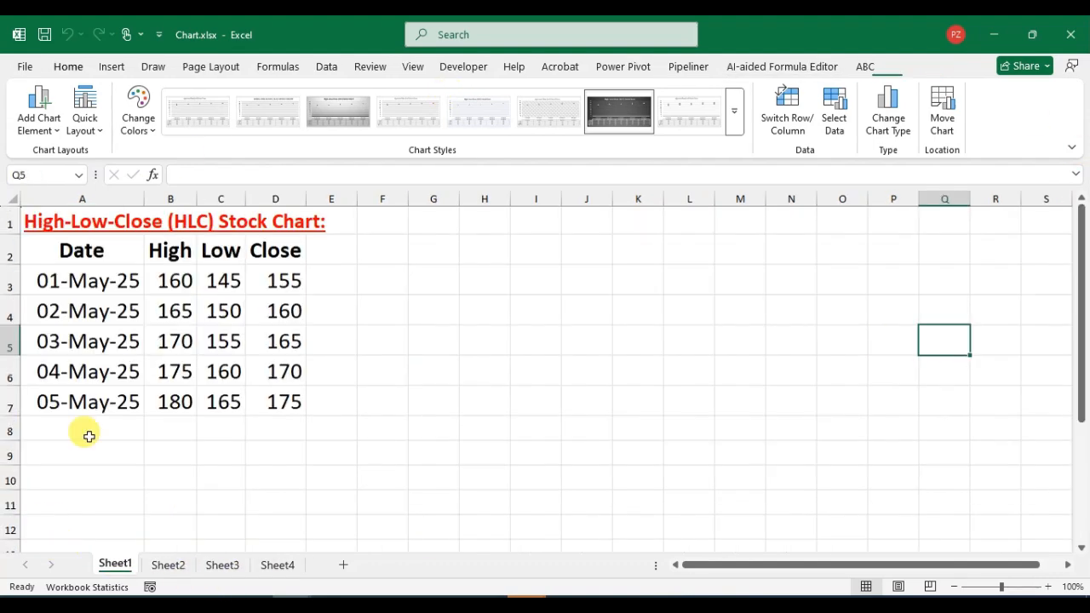
click(218, 569)
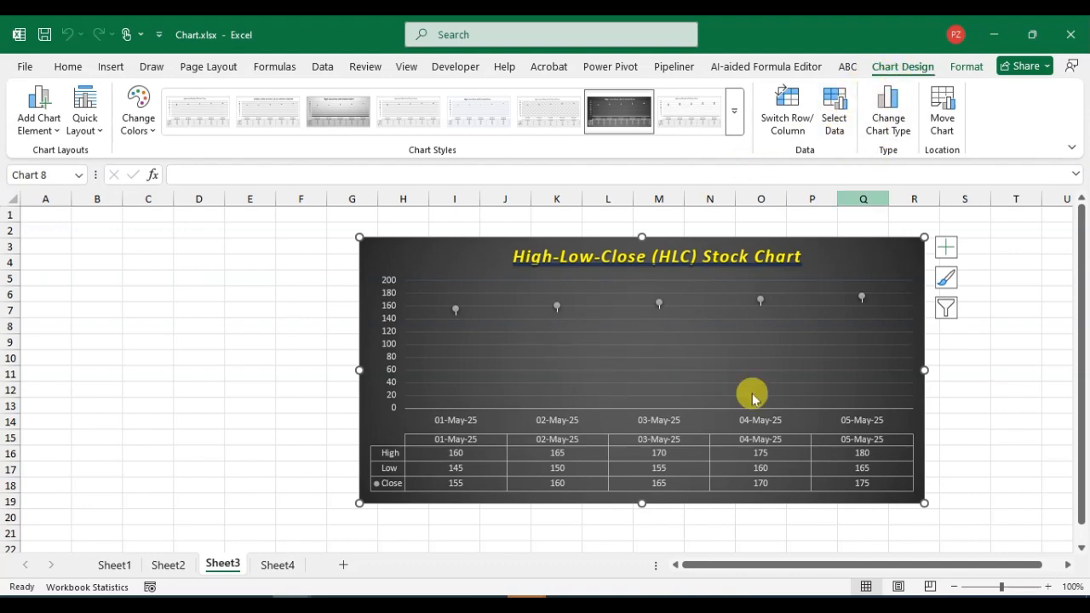
Change the stock chart on Sheet3 to a Clustered Bar chart using the first arrangement, with the dates as categories.
click(888, 115)
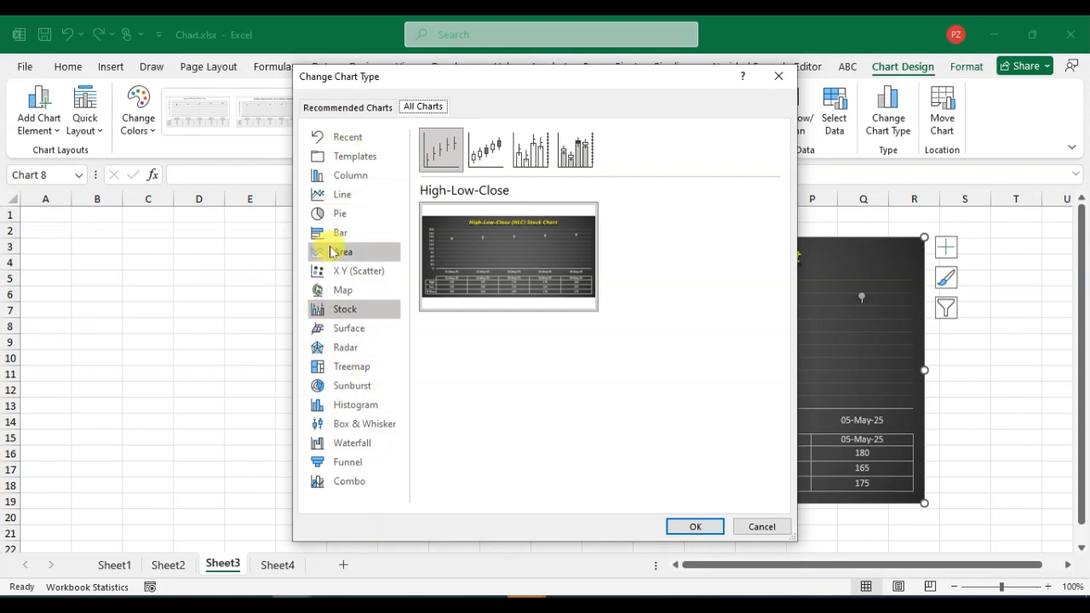
mouse_move(436, 262)
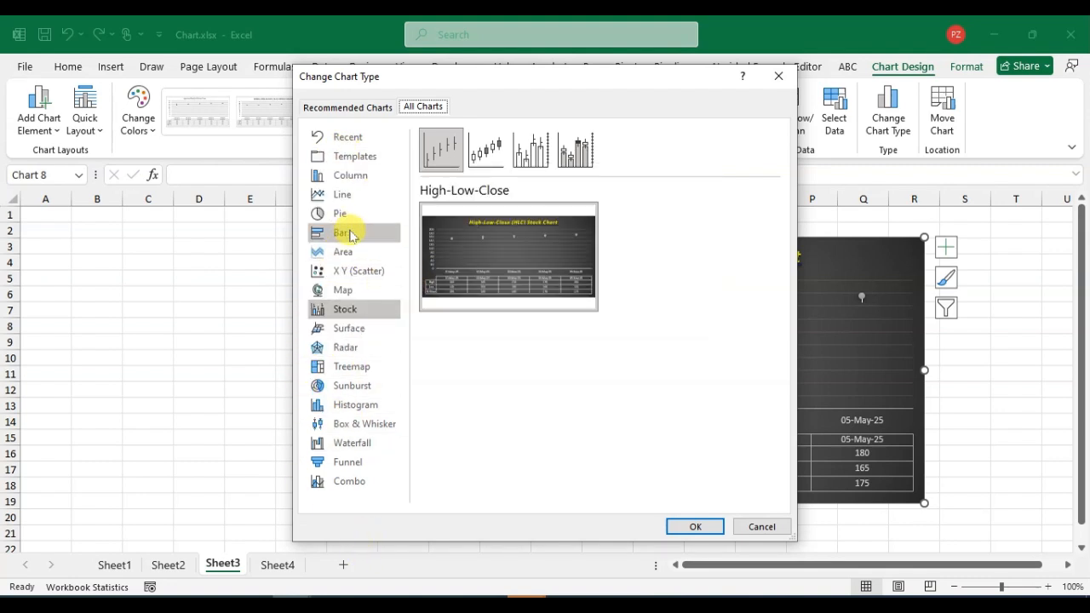
click(349, 235)
mouse_move(548, 244)
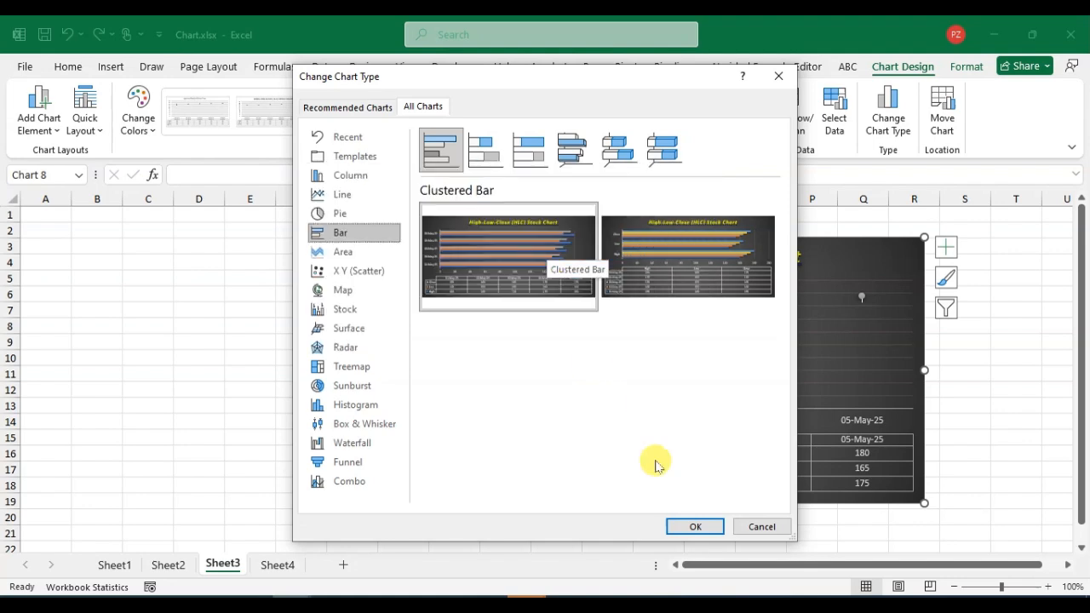
click(697, 528)
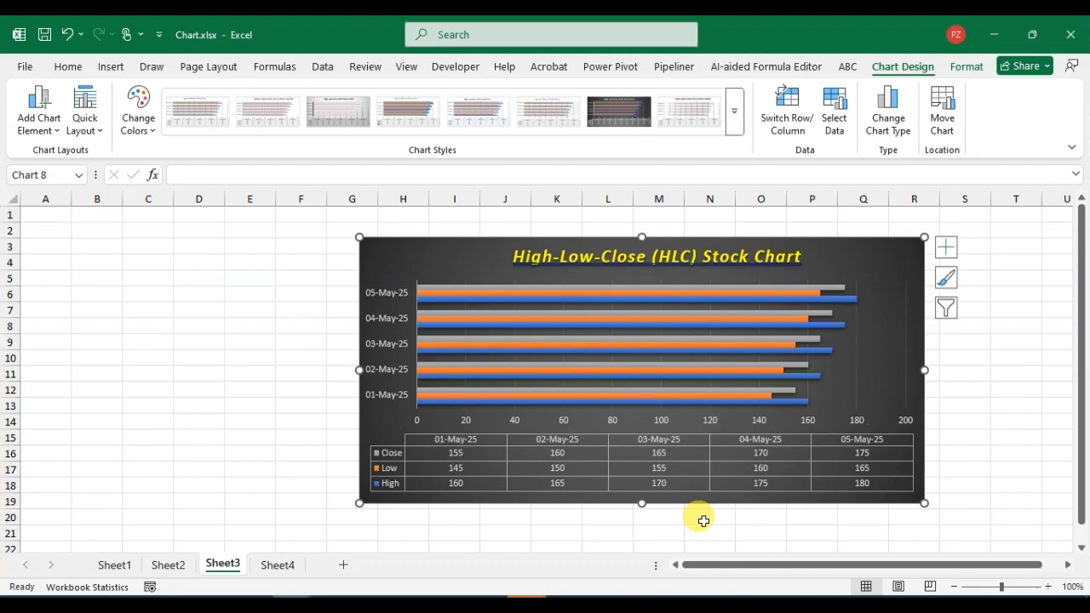